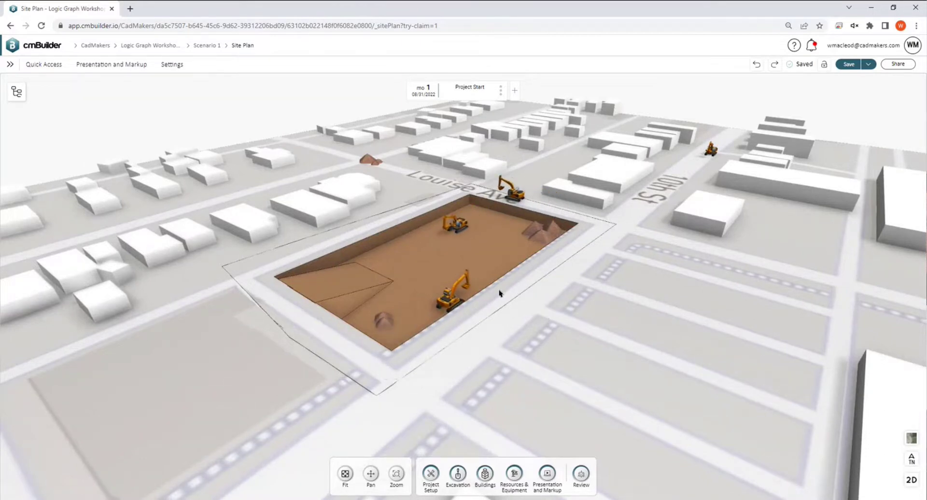
Zoom and orbit the view along the pit toward the excavator beyond Louise Ave
{"action": "scroll", "coordinate": [544, 309], "scroll_direction": "up", "scroll_amount": 5}
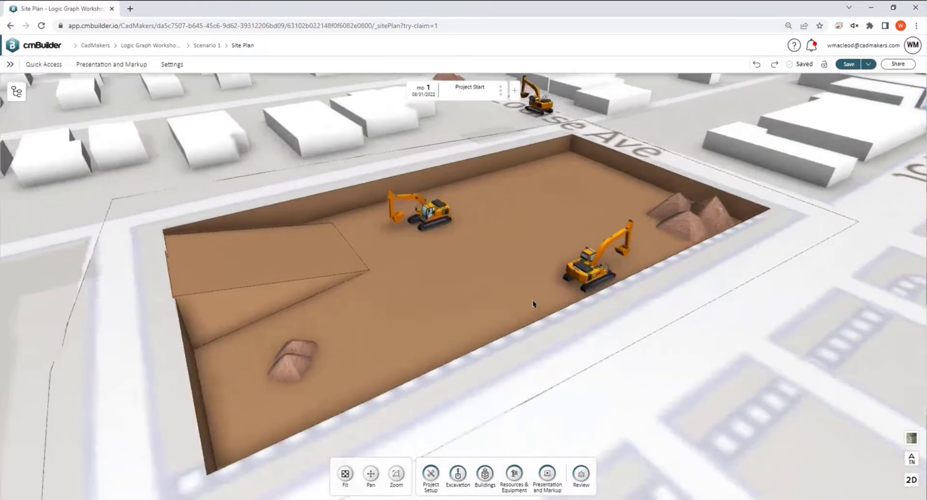
{"action": "scroll", "coordinate": [543, 298], "scroll_direction": "down", "scroll_amount": 5}
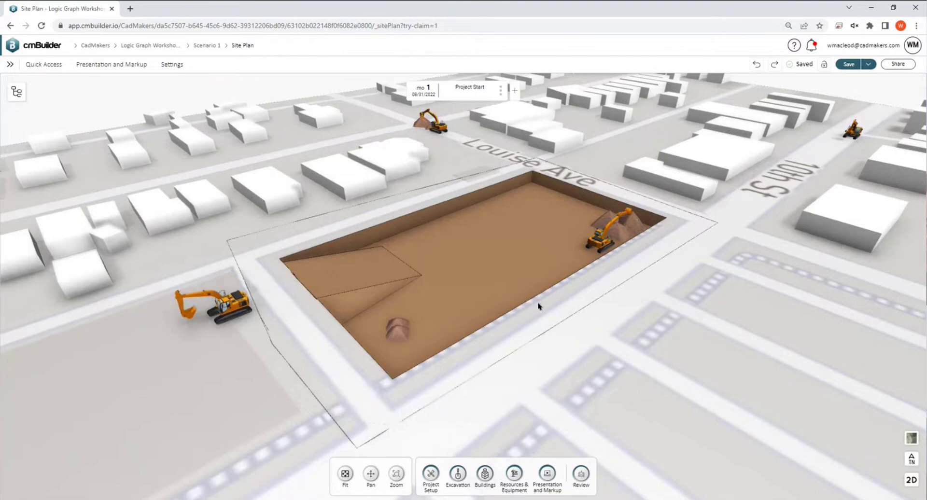
{"action": "scroll", "coordinate": [538, 306], "scroll_direction": "up", "scroll_amount": 2}
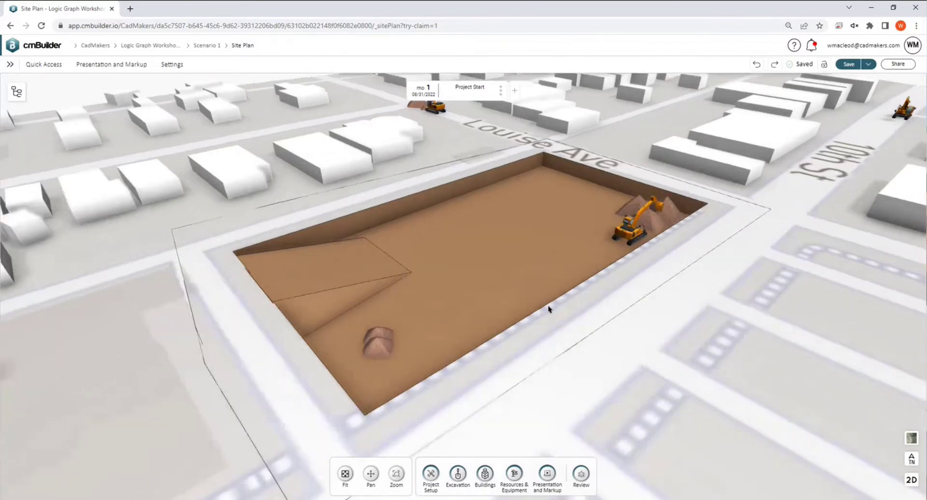
{"action": "left_click_drag", "start_coordinate": [629, 289], "coordinate": [567, 329]}
{"action": "scroll", "coordinate": [568, 332], "scroll_direction": "up", "scroll_amount": 4}
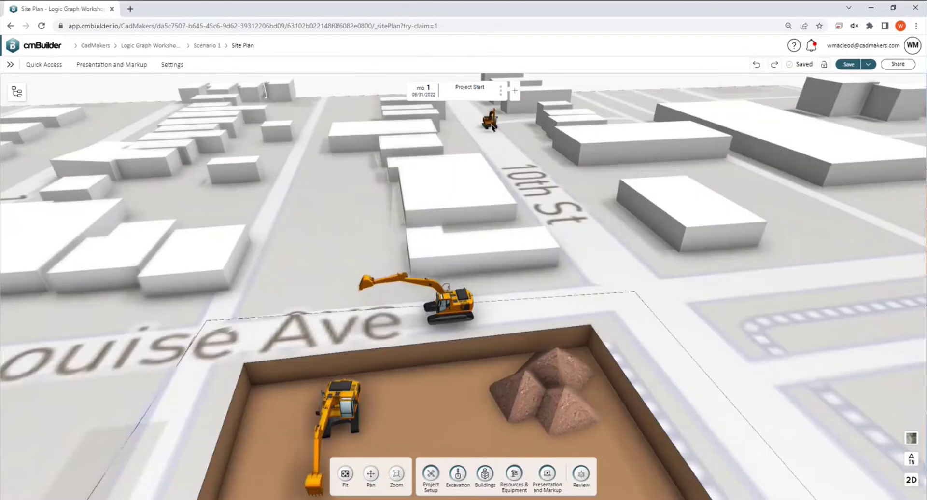
Zoom to the small excavator across the street and open its Komatsu HB215LC properties
{"action": "left_click", "coordinate": [488, 118]}
{"action": "right_click", "coordinate": [490, 121]}
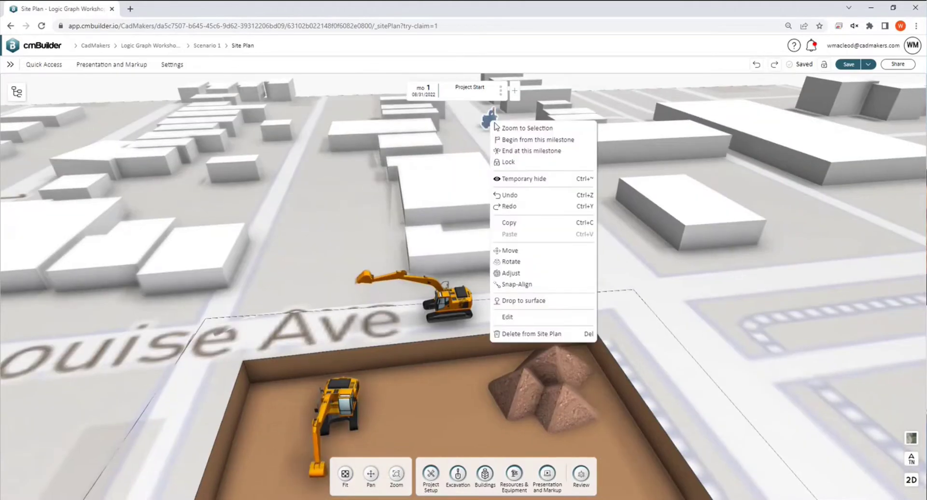
{"action": "left_click", "coordinate": [502, 127]}
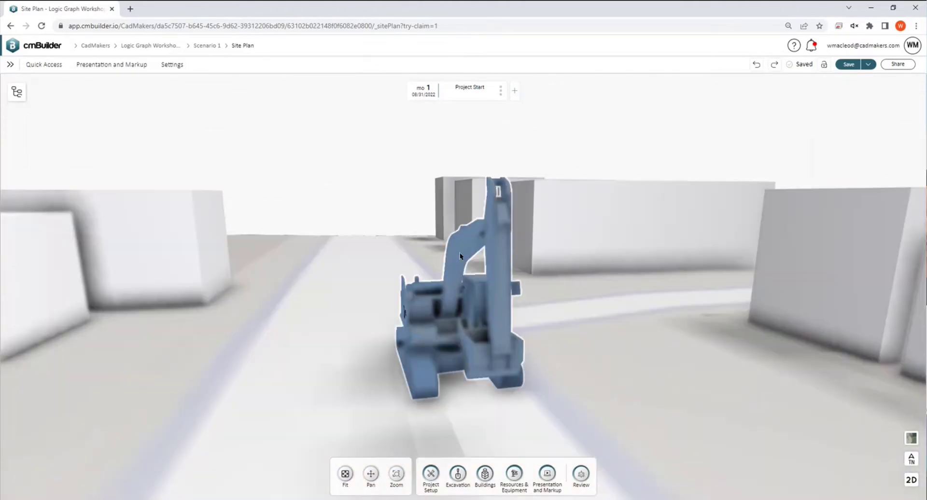
{"action": "left_click_drag", "start_coordinate": [588, 253], "coordinate": [630, 359]}
{"action": "double_click", "coordinate": [438, 338]}
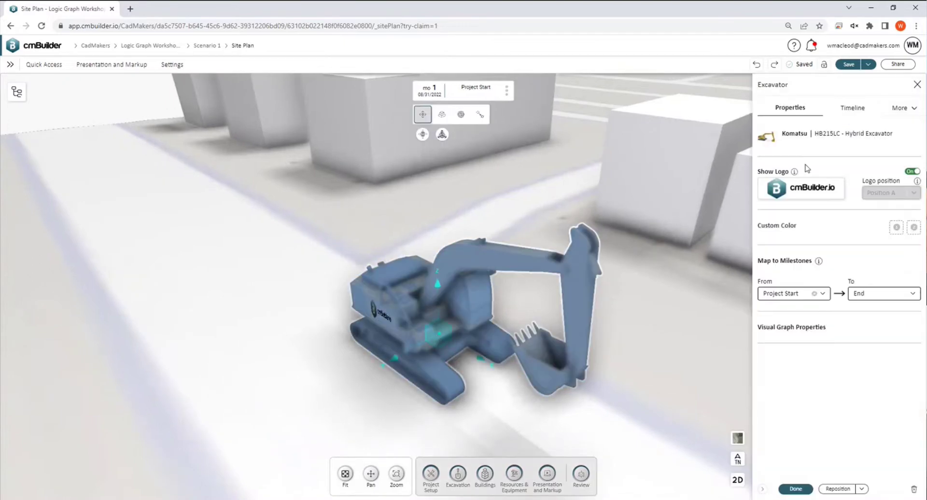
Show the excavator's Visual Graph from More and pan to its nodes
{"action": "left_click", "coordinate": [901, 109]}
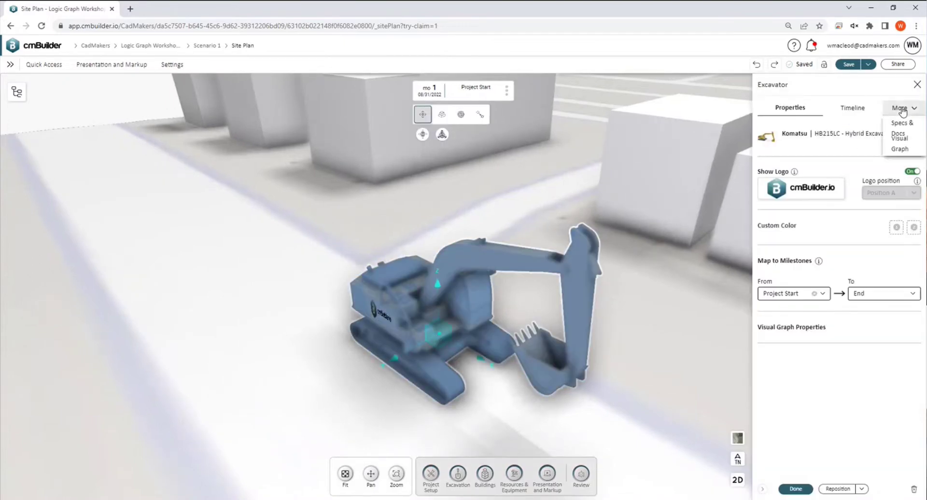
{"action": "left_click", "coordinate": [899, 150]}
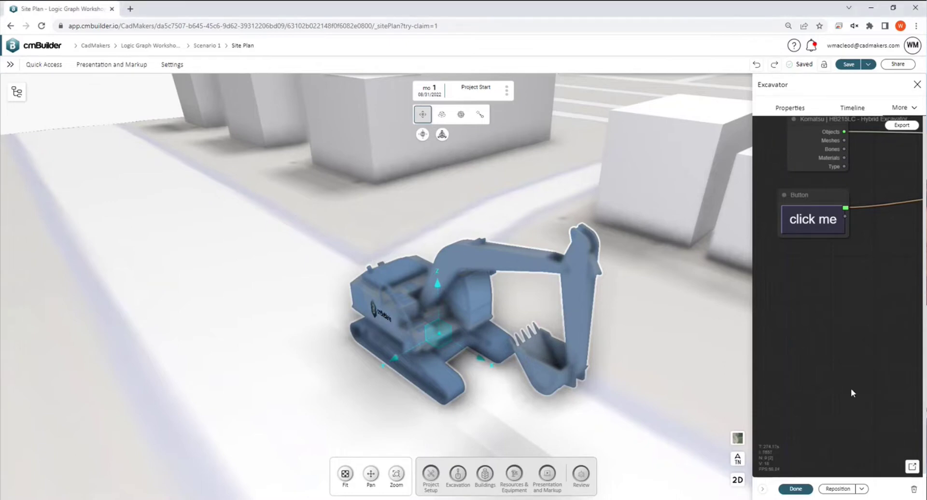
{"action": "left_click_drag", "start_coordinate": [876, 408], "coordinate": [846, 452]}
{"action": "scroll", "coordinate": [849, 434], "scroll_direction": "up", "scroll_amount": 4}
{"action": "scroll", "coordinate": [847, 414], "scroll_direction": "down", "scroll_amount": 3}
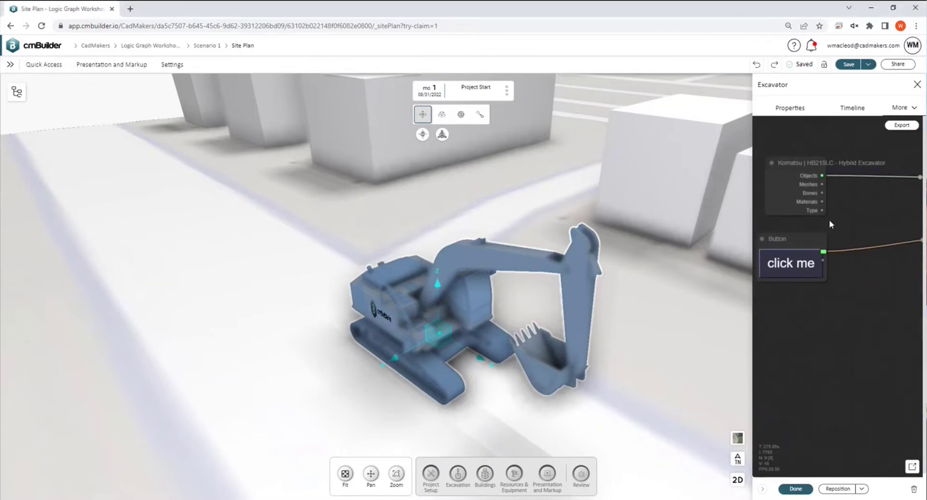
Enlarge the logic graph, center its nodes and browse the Add Node event types
{"action": "left_click", "coordinate": [912, 467]}
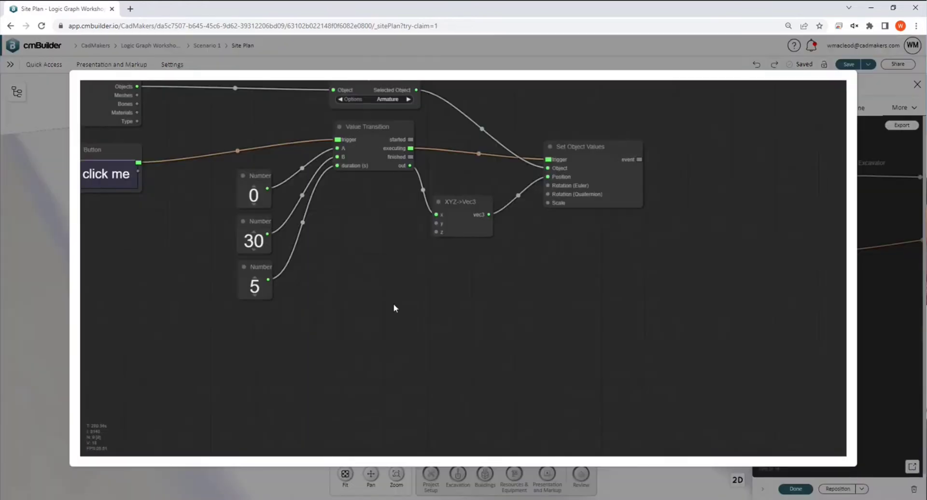
{"action": "left_click_drag", "start_coordinate": [357, 218], "coordinate": [420, 297]}
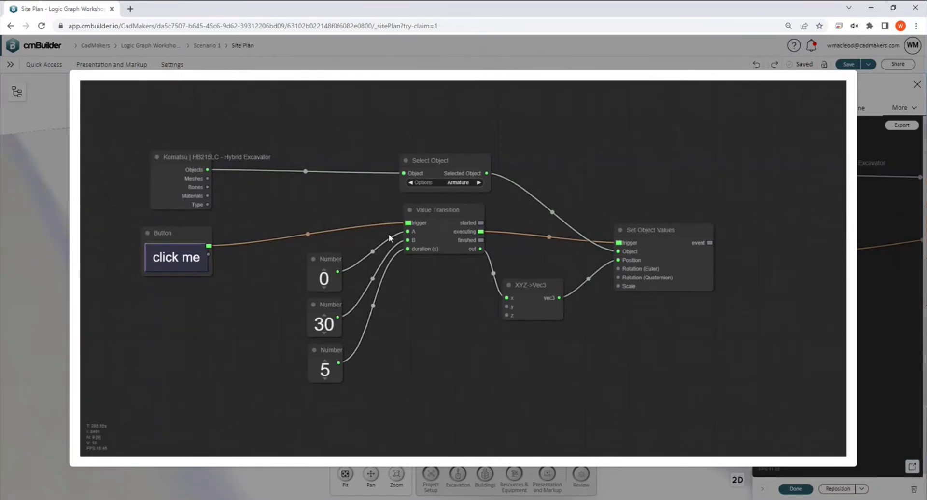
{"action": "mouse_move", "coordinate": [263, 267]}
{"action": "left_mouse_down"}
{"action": "mouse_move", "coordinate": [259, 274]}
{"action": "mouse_move", "coordinate": [279, 265]}
{"action": "left_mouse_up"}
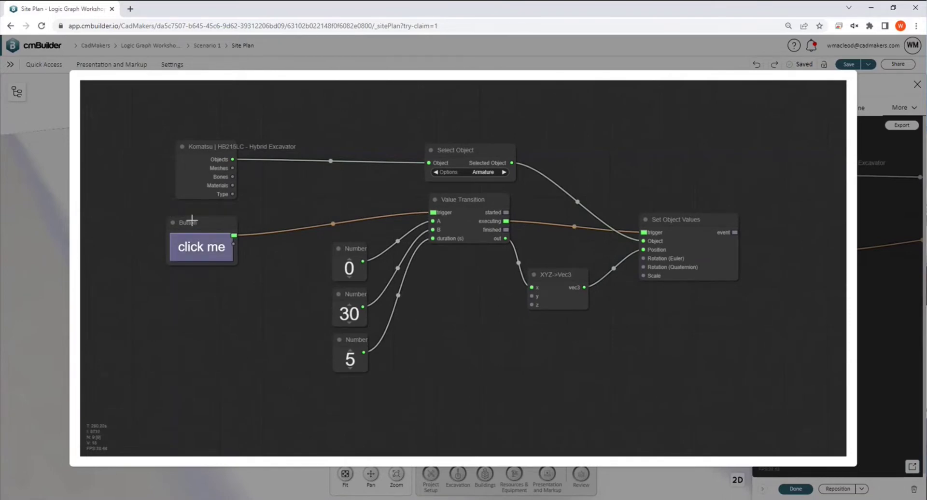
{"action": "left_click", "coordinate": [190, 250]}
{"action": "right_click", "coordinate": [201, 292]}
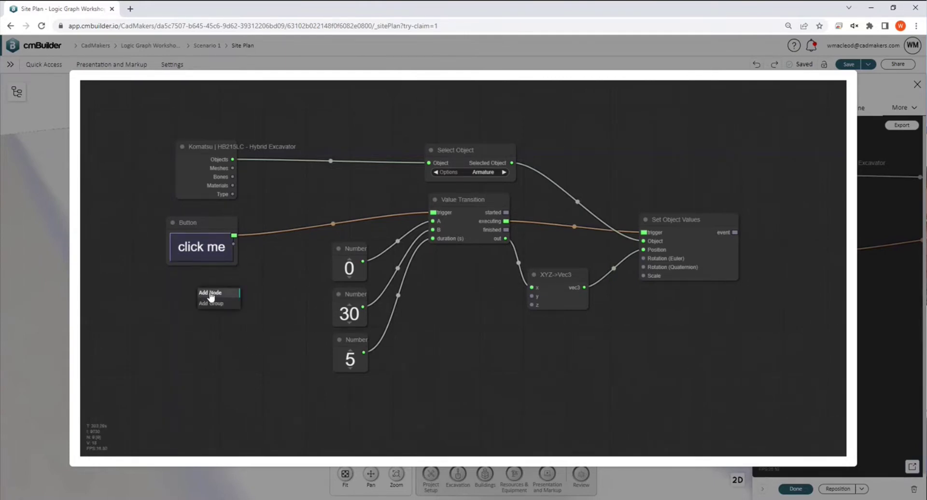
{"action": "left_click", "coordinate": [210, 295]}
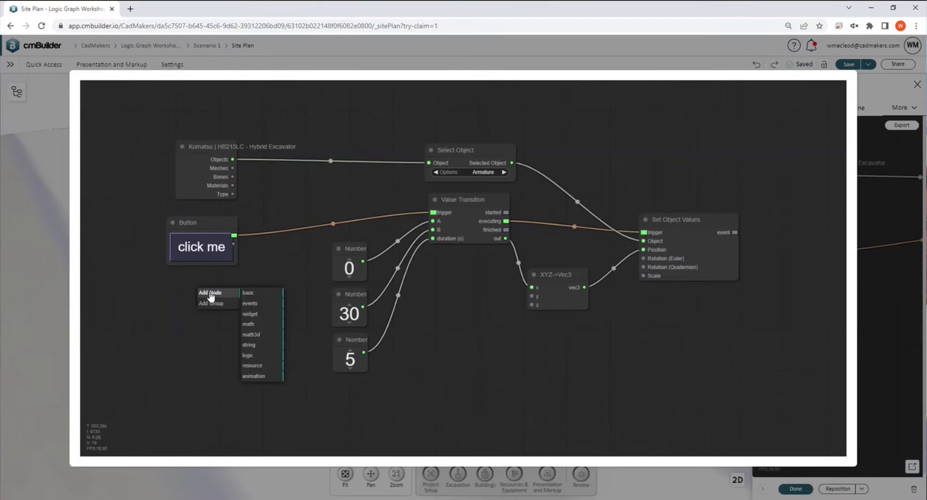
{"action": "left_click", "coordinate": [255, 309]}
Close the enlarged editor and run the graph with 'click me' to move the excavator
{"action": "left_click", "coordinate": [179, 248]}
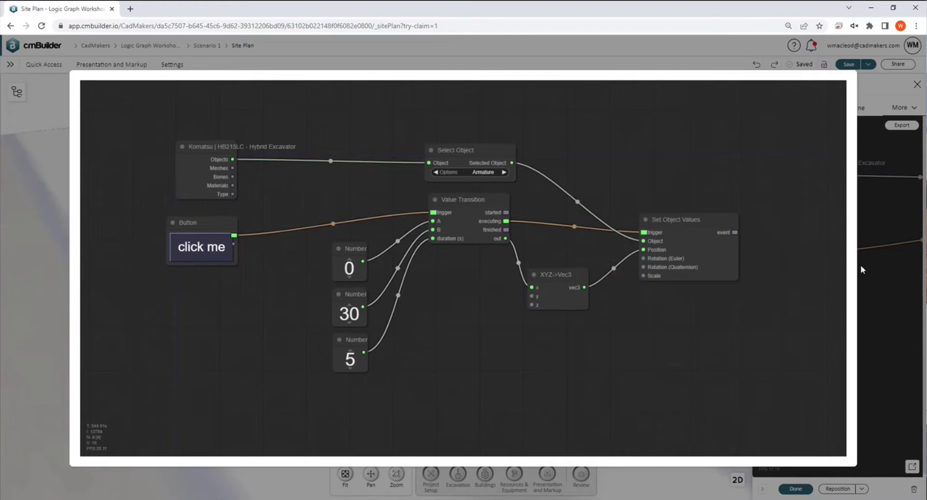
{"action": "left_click", "coordinate": [883, 323]}
{"action": "left_click", "coordinate": [777, 267]}
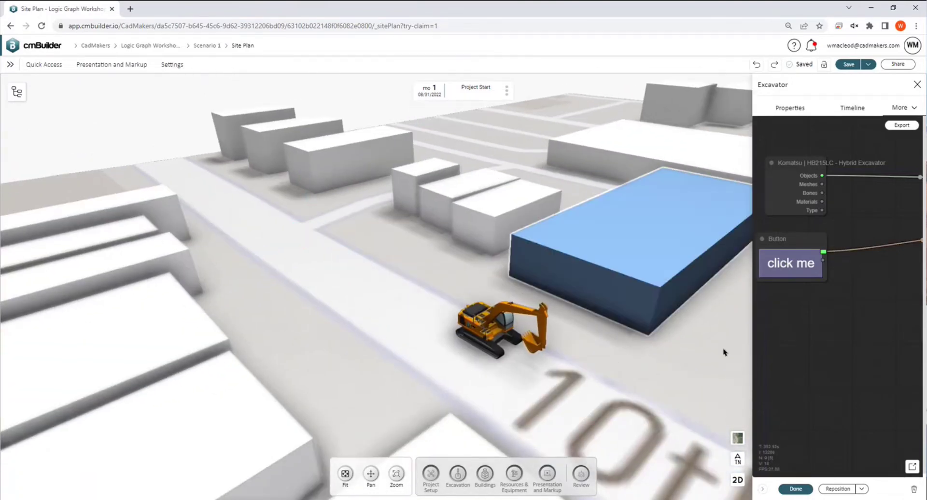
Change the transition duration Number node from 5 to 2 and rerun the excavator animation
{"action": "left_click", "coordinate": [910, 468]}
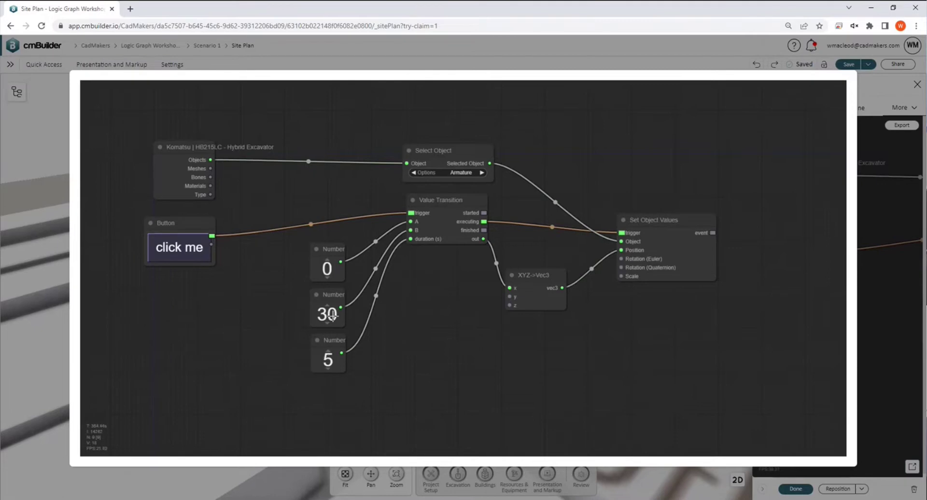
{"action": "left_click_drag", "start_coordinate": [327, 357], "coordinate": [327, 370]}
{"action": "left_click", "coordinate": [862, 302]}
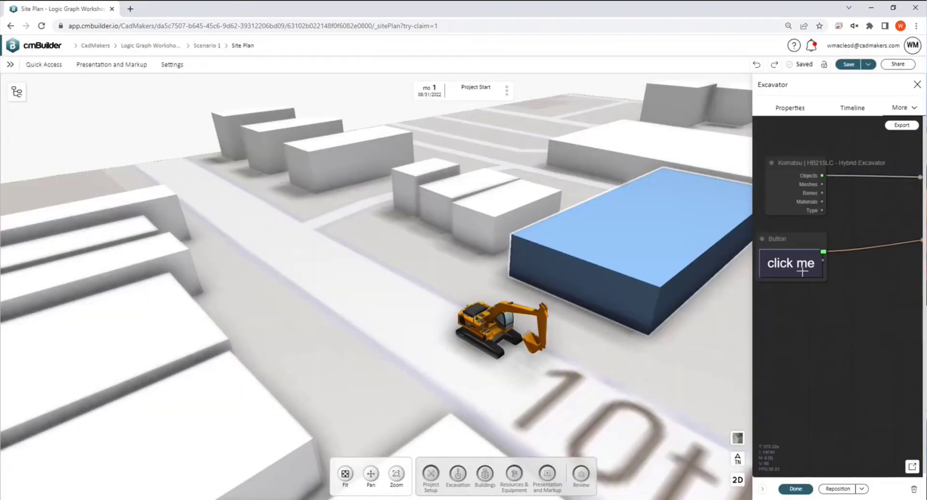
{"action": "left_click", "coordinate": [797, 265]}
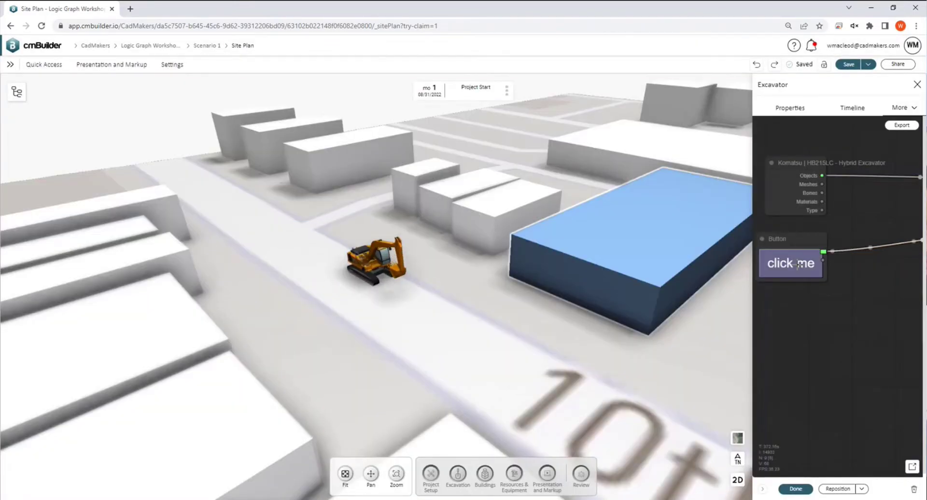
Add a widget/internal_slider node via the 'sli' search, placed below the Number nodes
{"action": "left_click", "coordinate": [911, 466]}
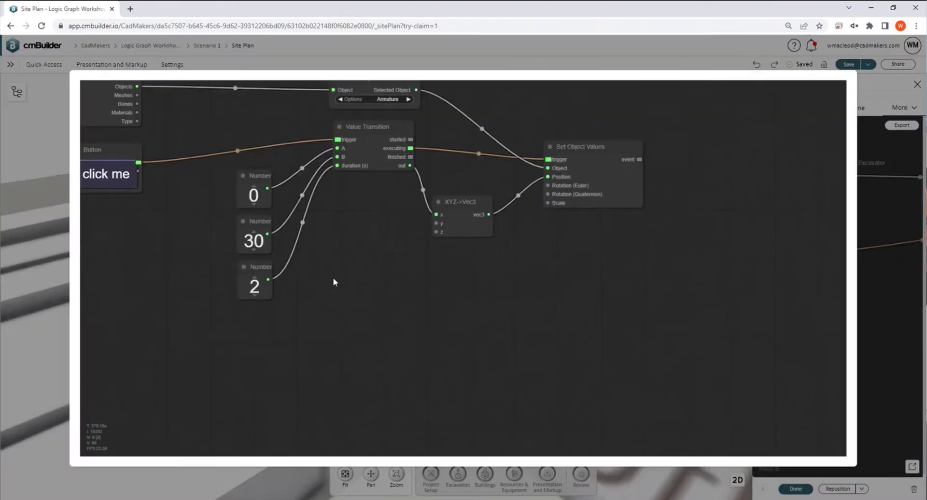
{"action": "left_click_drag", "start_coordinate": [333, 277], "coordinate": [391, 264]}
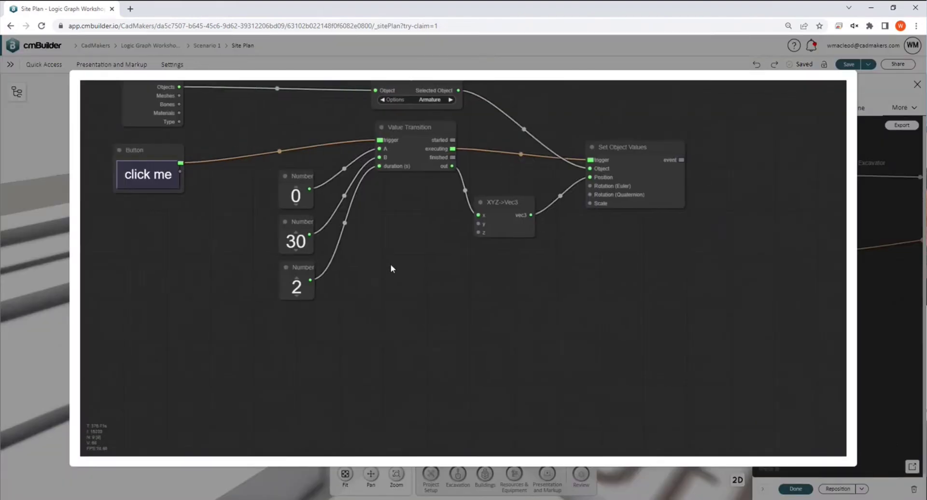
{"action": "double_click", "coordinate": [288, 352]}
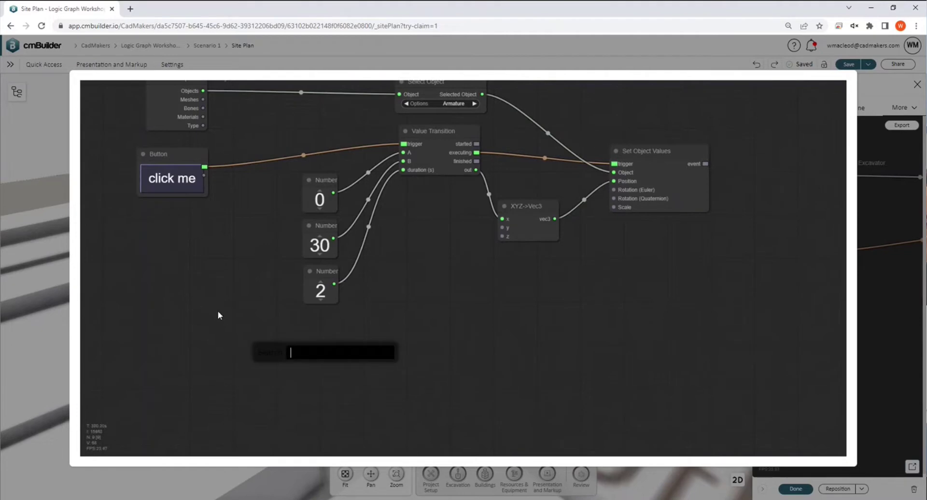
{"action": "right_click", "coordinate": [201, 306]}
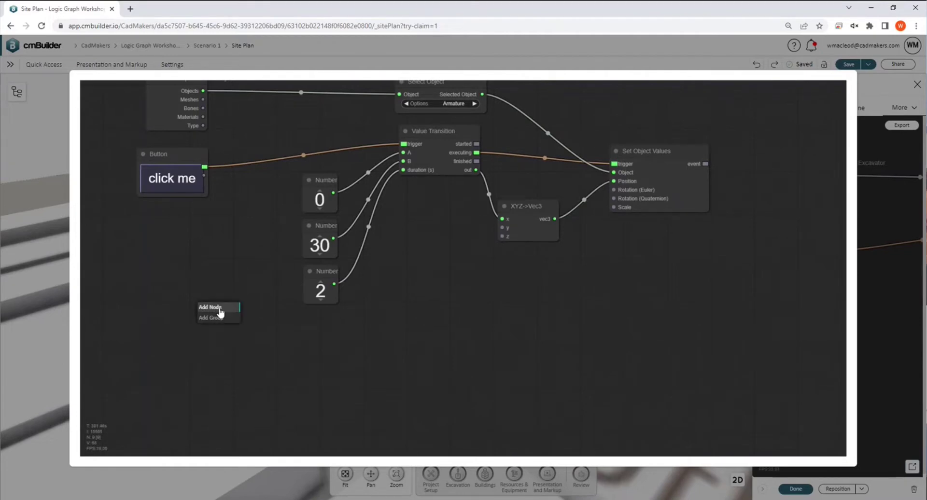
{"action": "left_click", "coordinate": [219, 309]}
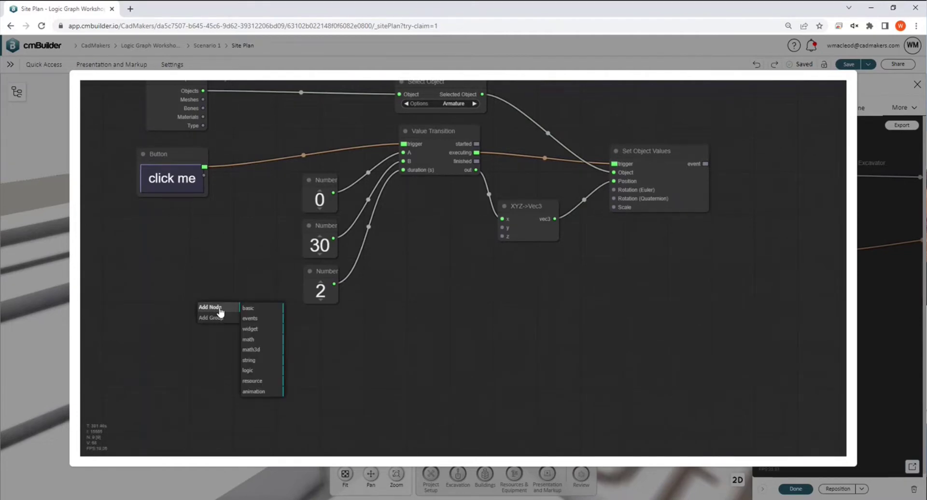
{"action": "double_click", "coordinate": [340, 329]}
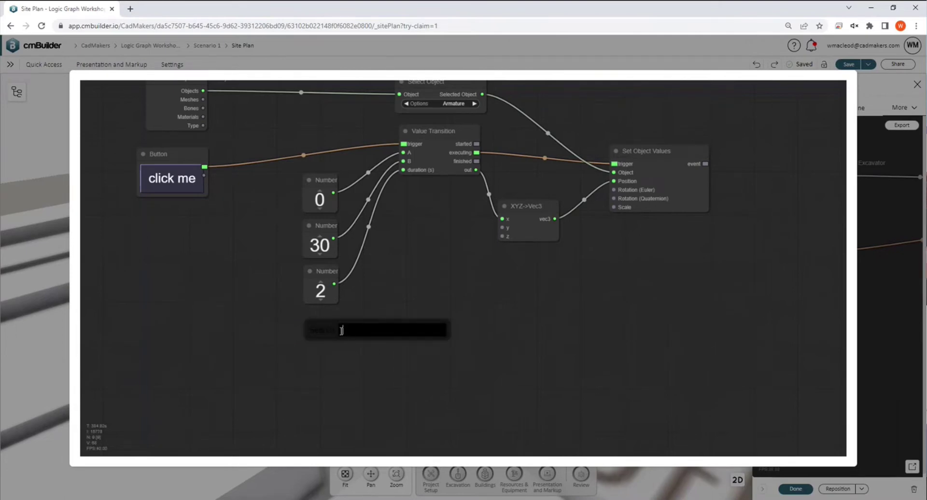
{"action": "right_click", "coordinate": [222, 314]}
{"action": "double_click", "coordinate": [205, 310]}
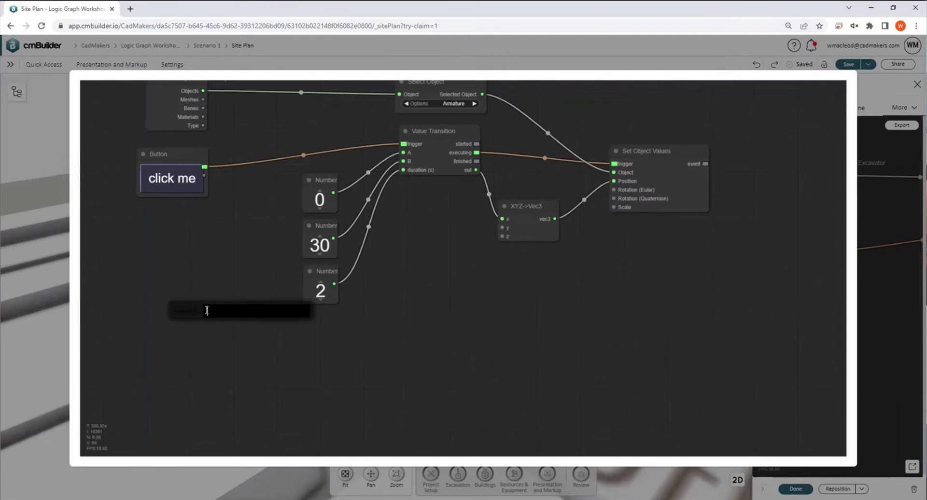
{"action": "type", "text": "sli"}
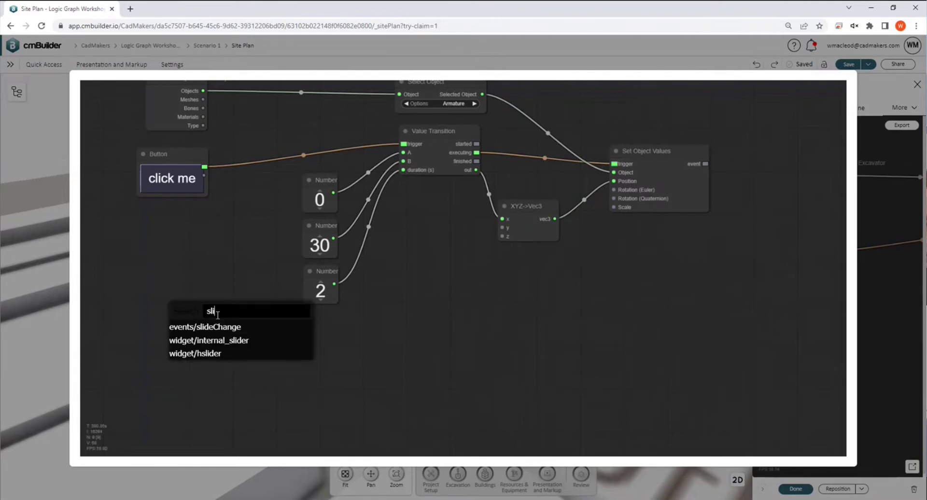
{"action": "left_click", "coordinate": [241, 341]}
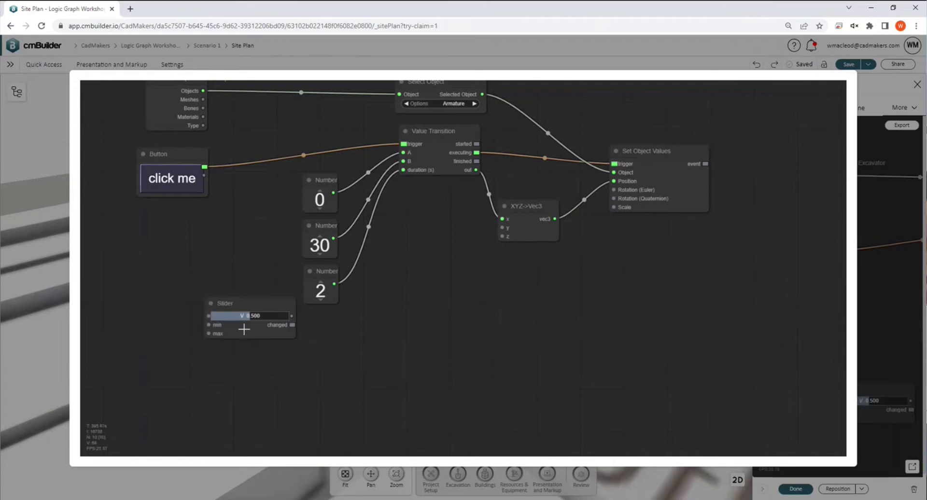
{"action": "left_click_drag", "start_coordinate": [257, 344], "coordinate": [265, 349]}
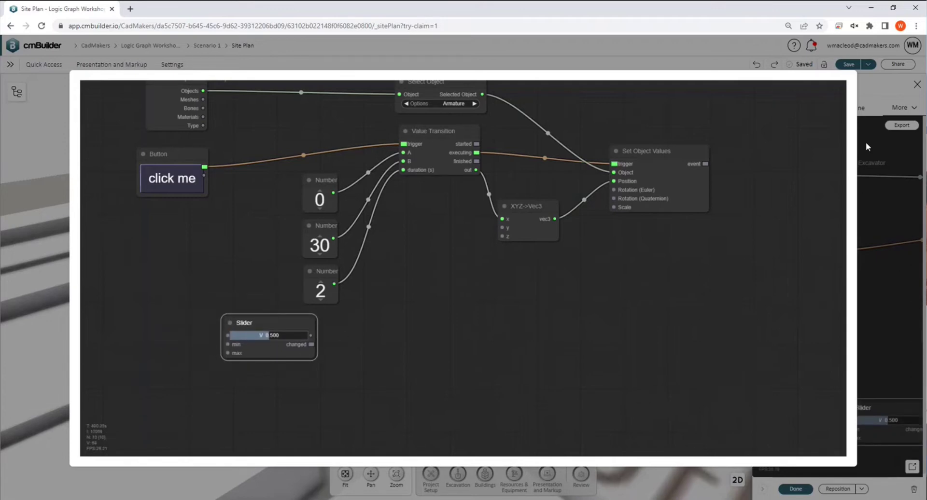
Close the enlarged graph and confirm the Slider appears in the excavator's Properties
{"action": "left_click", "coordinate": [871, 82]}
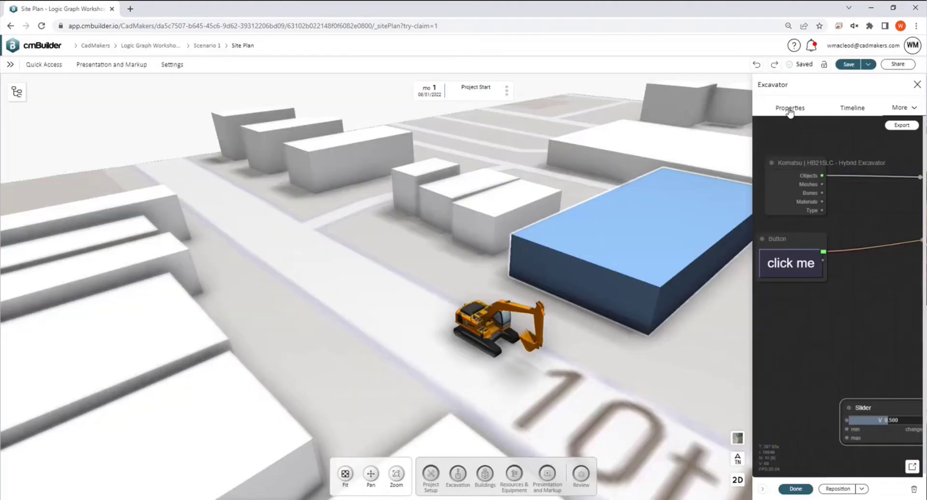
{"action": "left_click", "coordinate": [789, 107]}
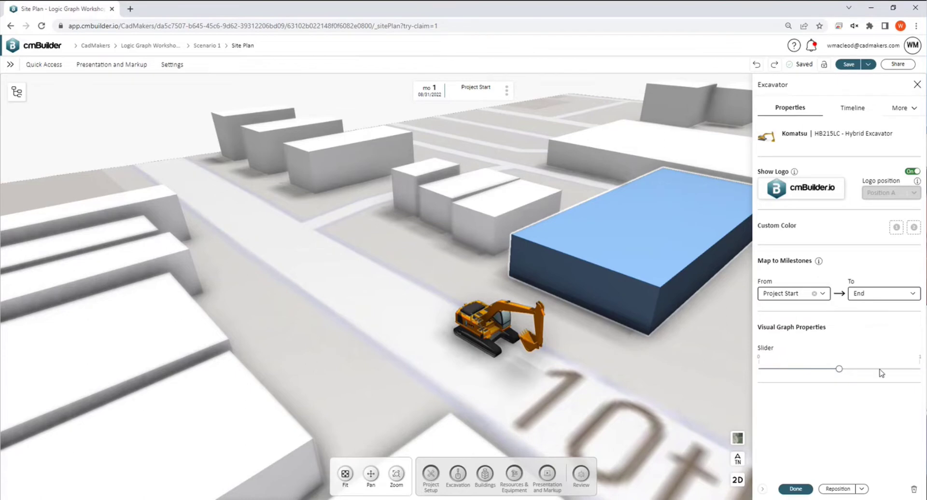
{"action": "left_click", "coordinate": [901, 108]}
Enlarge the Visual Graph and wire the Slider output into the Value Transition's duration
{"action": "left_click", "coordinate": [900, 144]}
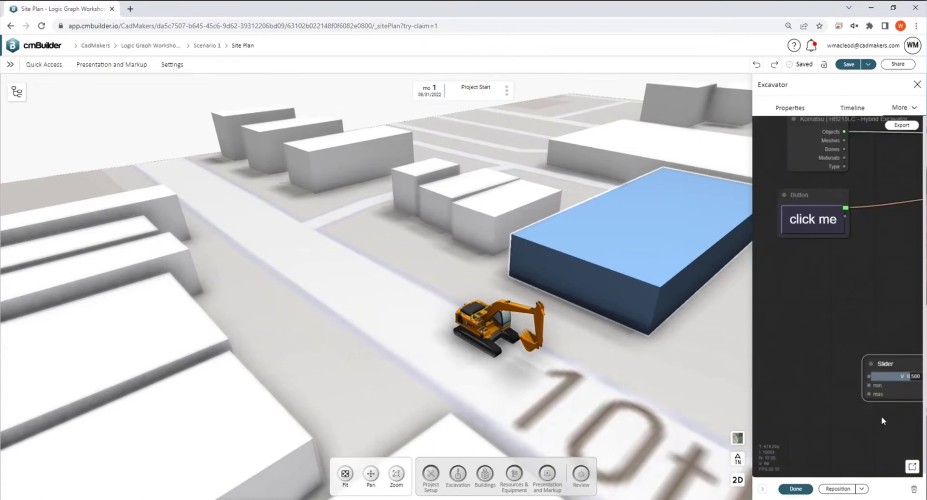
{"action": "left_click", "coordinate": [912, 466]}
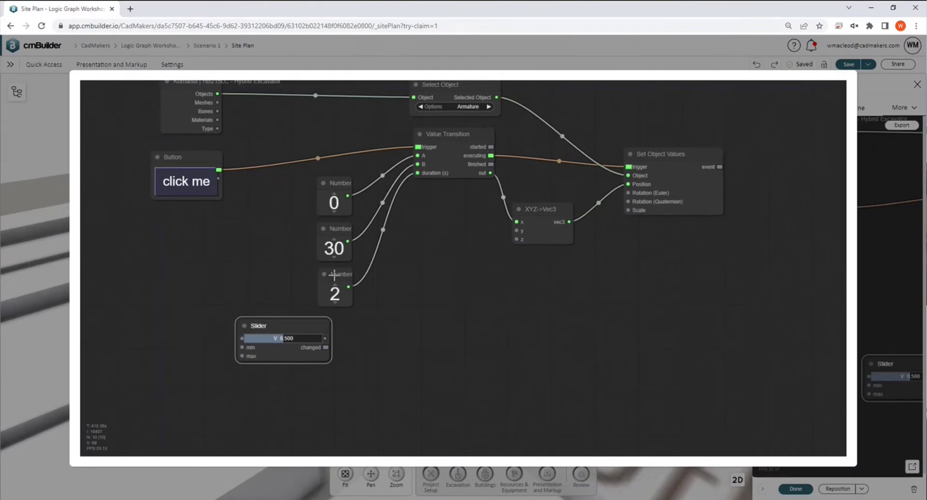
{"action": "left_click_drag", "start_coordinate": [333, 276], "coordinate": [335, 300]}
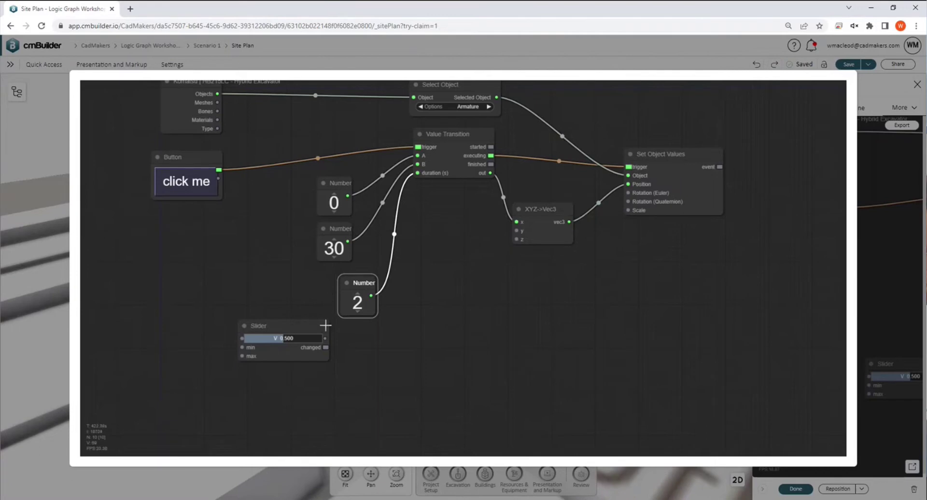
{"action": "left_click_drag", "start_coordinate": [325, 337], "coordinate": [417, 173]}
Delete the Number 2 node and retitle the Slider node 'Speed'
{"action": "right_click", "coordinate": [345, 282]}
{"action": "left_click", "coordinate": [358, 416]}
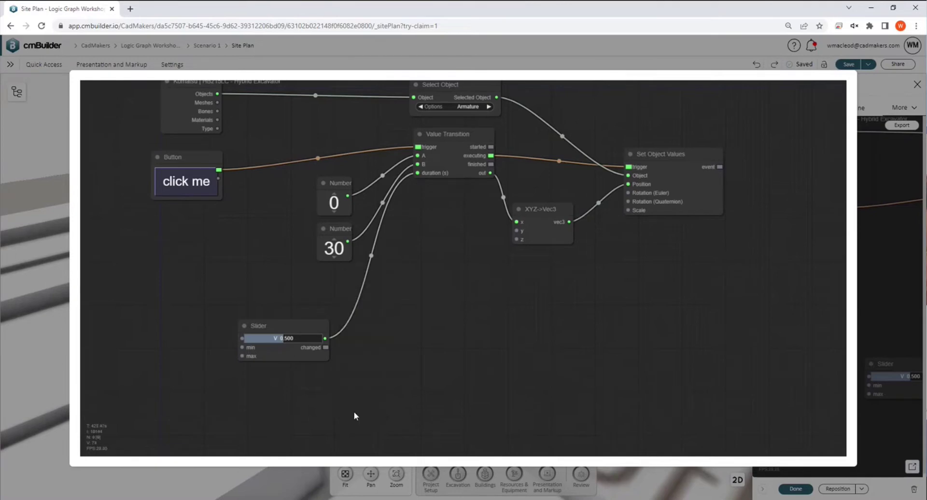
{"action": "right_click", "coordinate": [289, 326]}
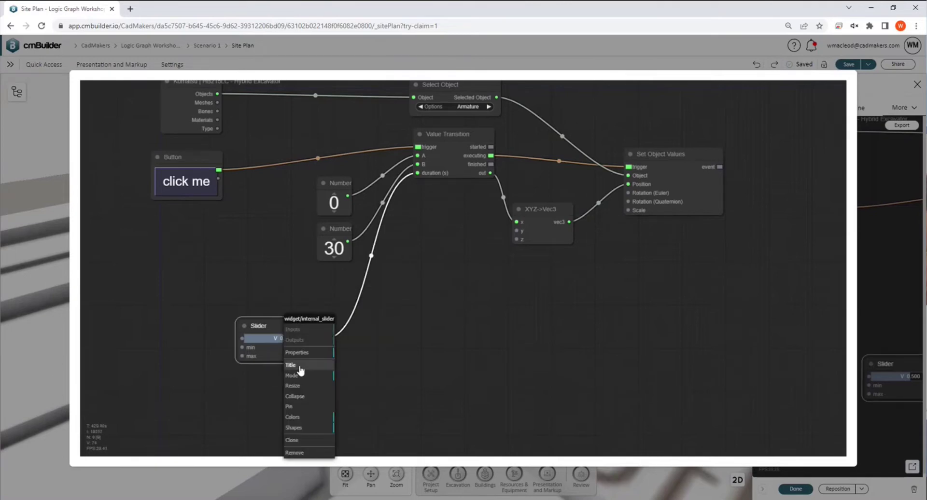
{"action": "left_click", "coordinate": [298, 366]}
{"action": "left_click_drag", "start_coordinate": [353, 364], "coordinate": [317, 364]}
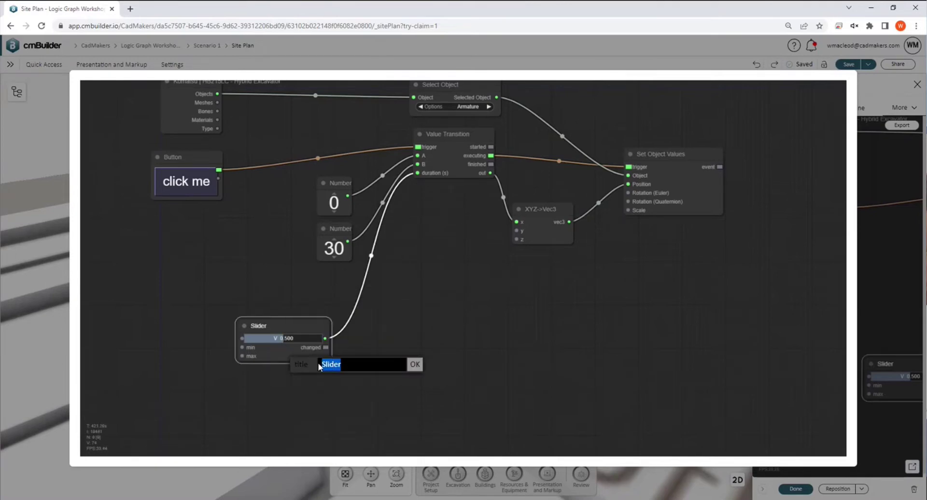
{"action": "type", "text": "Speed"}
{"action": "left_click", "coordinate": [413, 364]}
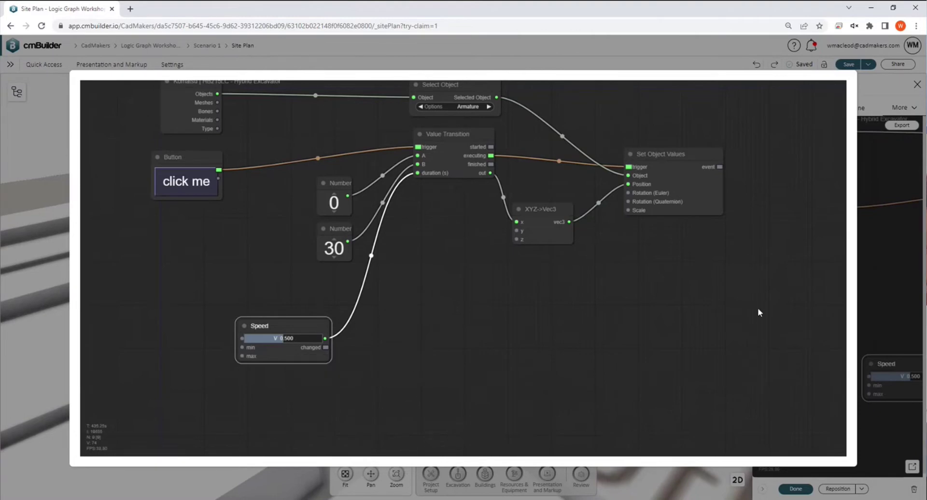
Raise the excavator's Speed slider in Properties to about 0.68
{"action": "left_click", "coordinate": [907, 262]}
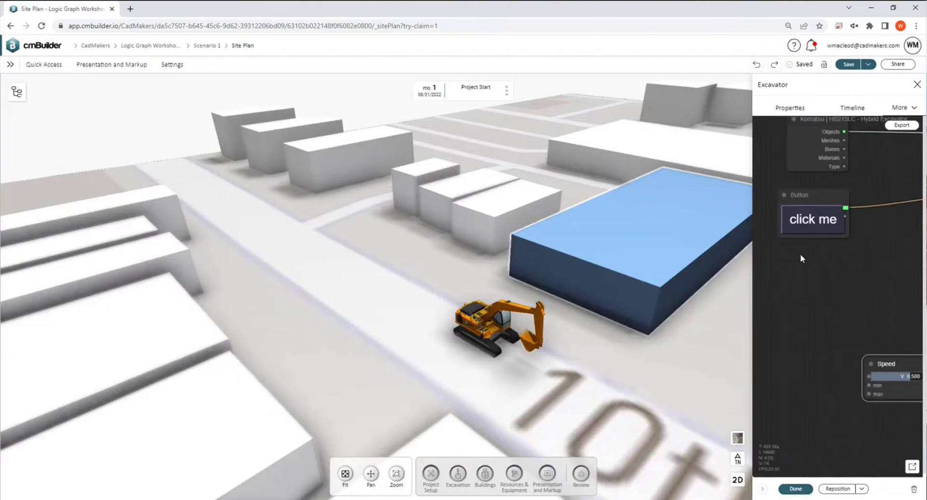
{"action": "left_click", "coordinate": [784, 108]}
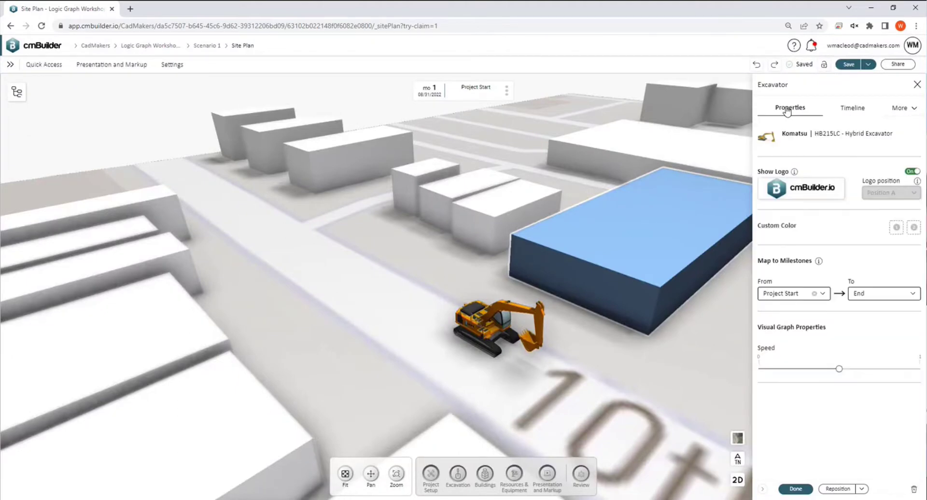
{"action": "mouse_move", "coordinate": [844, 373]}
{"action": "left_mouse_down"}
{"action": "mouse_move", "coordinate": [921, 376]}
{"action": "mouse_move", "coordinate": [760, 373]}
{"action": "mouse_move", "coordinate": [855, 371]}
{"action": "left_mouse_up"}
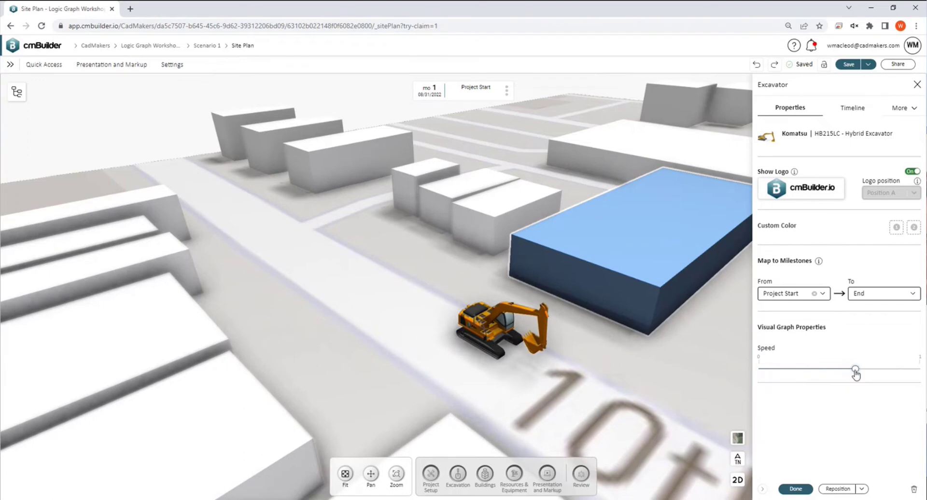
{"action": "mouse_move", "coordinate": [855, 371]}
{"action": "left_mouse_down"}
{"action": "mouse_move", "coordinate": [921, 371]}
{"action": "mouse_move", "coordinate": [867, 372]}
{"action": "left_mouse_up"}
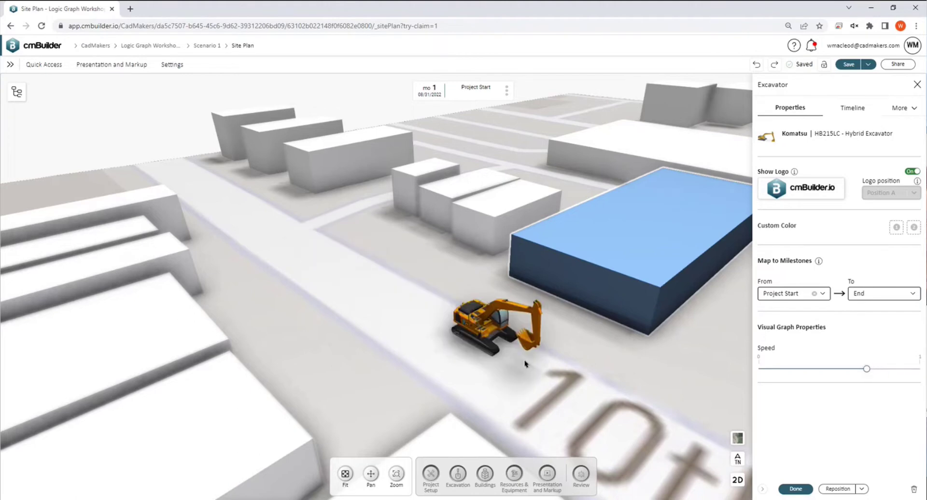
{"action": "left_click", "coordinate": [908, 110]}
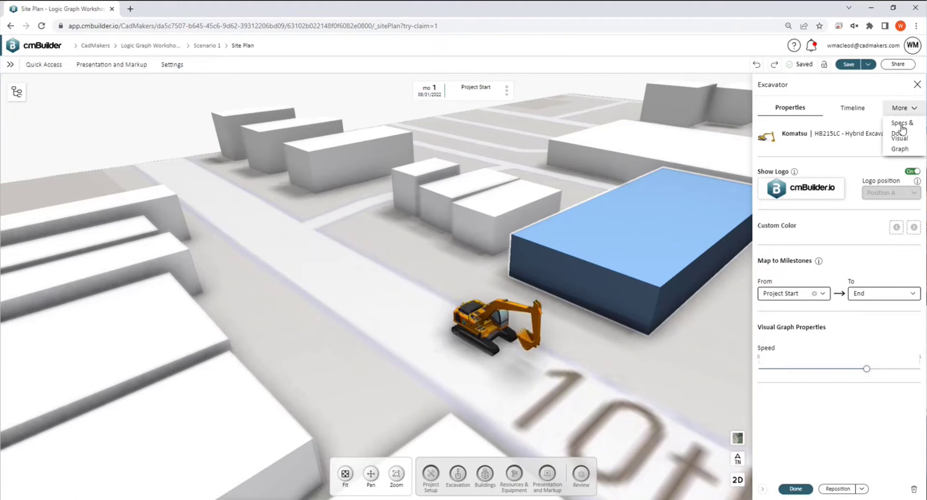
Show the excavator's visual graph enlarged and move Set Object Values up and left
{"action": "left_click", "coordinate": [897, 153]}
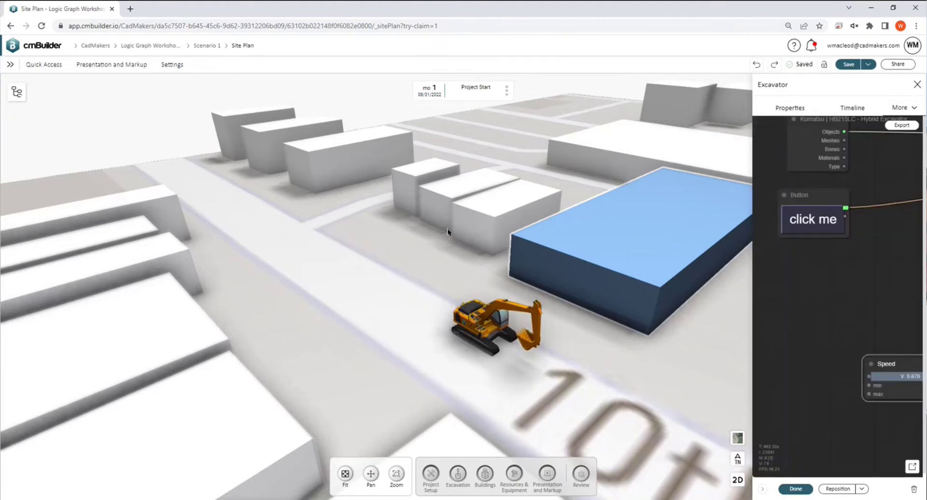
{"action": "left_click", "coordinate": [911, 466]}
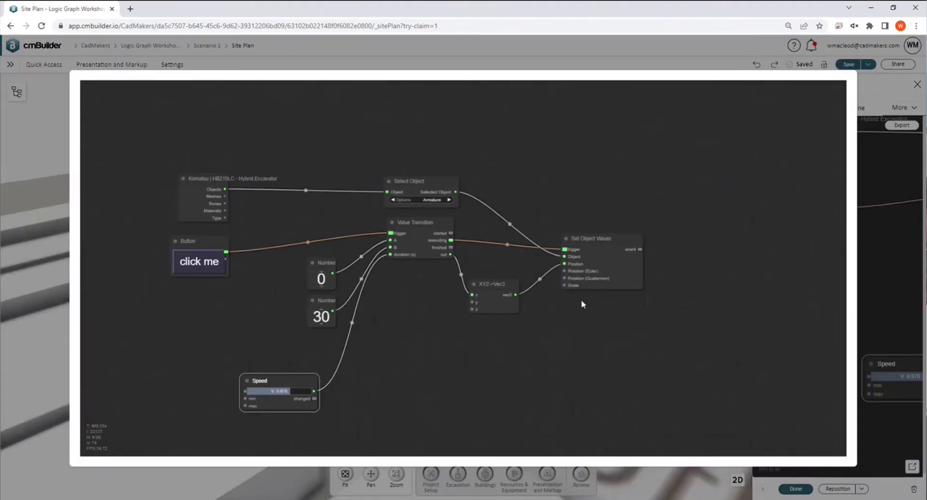
{"action": "left_click_drag", "start_coordinate": [594, 235], "coordinate": [570, 222]}
{"action": "left_click", "coordinate": [668, 225]}
Add an Animate Bone node from the animation category and position it on the canvas
{"action": "right_click", "coordinate": [666, 222]}
{"action": "left_click", "coordinate": [673, 225]}
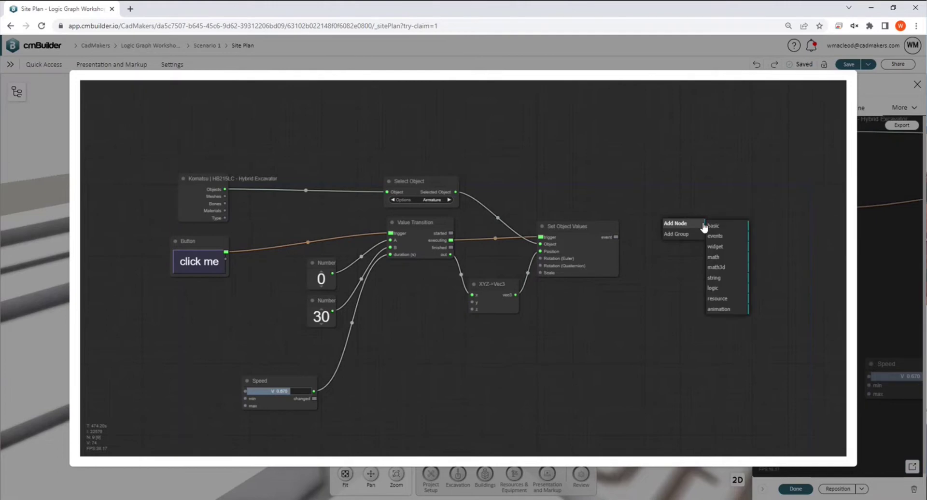
{"action": "left_click", "coordinate": [719, 311]}
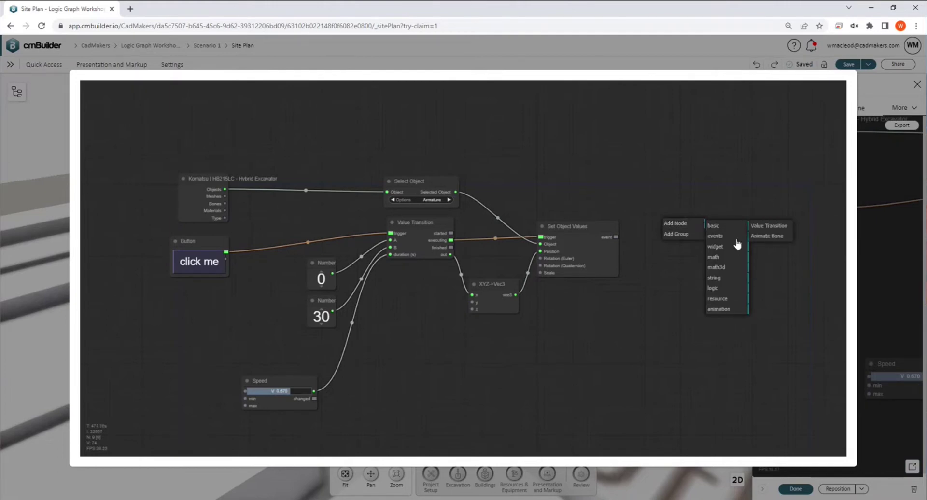
{"action": "left_click", "coordinate": [762, 237]}
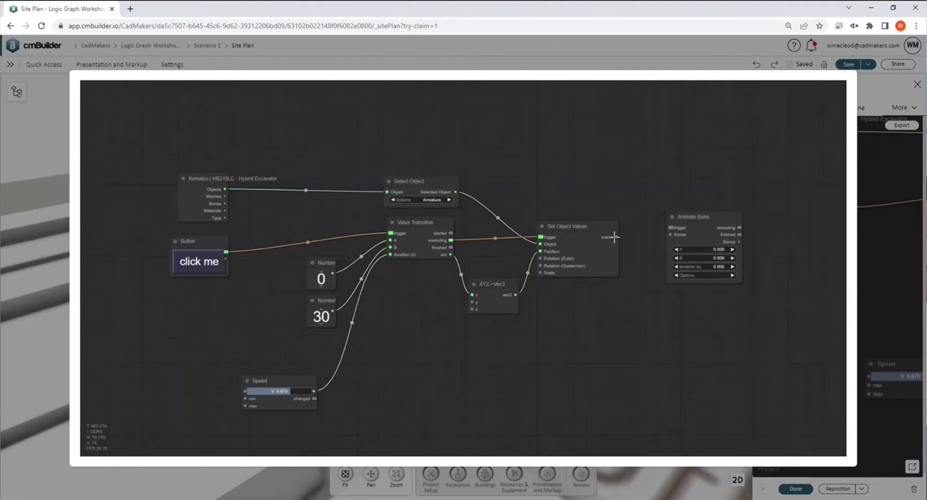
{"action": "left_click_drag", "start_coordinate": [706, 224], "coordinate": [696, 237]}
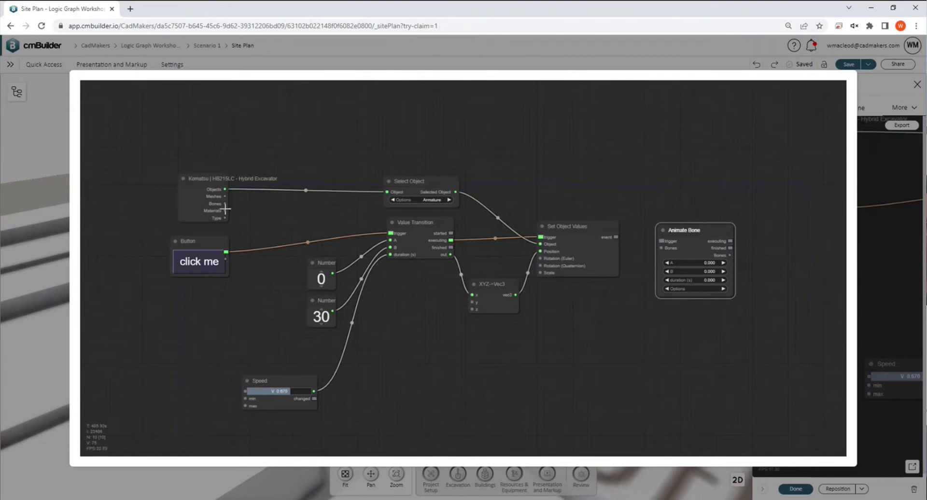
Connect the excavator's Bones output to the Animate Bone node and tidy both nodes
{"action": "left_click_drag", "start_coordinate": [225, 203], "coordinate": [691, 209]}
{"action": "mouse_move", "coordinate": [196, 191]}
{"action": "left_mouse_down"}
{"action": "mouse_move", "coordinate": [204, 146]}
{"action": "mouse_move", "coordinate": [186, 184]}
{"action": "left_mouse_up"}
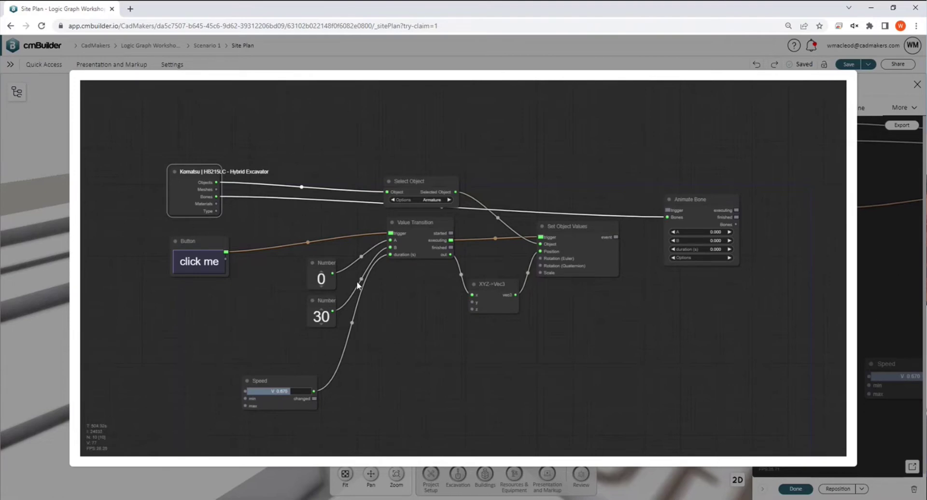
{"action": "mouse_move", "coordinate": [698, 213]}
{"action": "left_mouse_down"}
{"action": "mouse_move", "coordinate": [695, 224]}
{"action": "mouse_move", "coordinate": [701, 216]}
{"action": "left_mouse_up"}
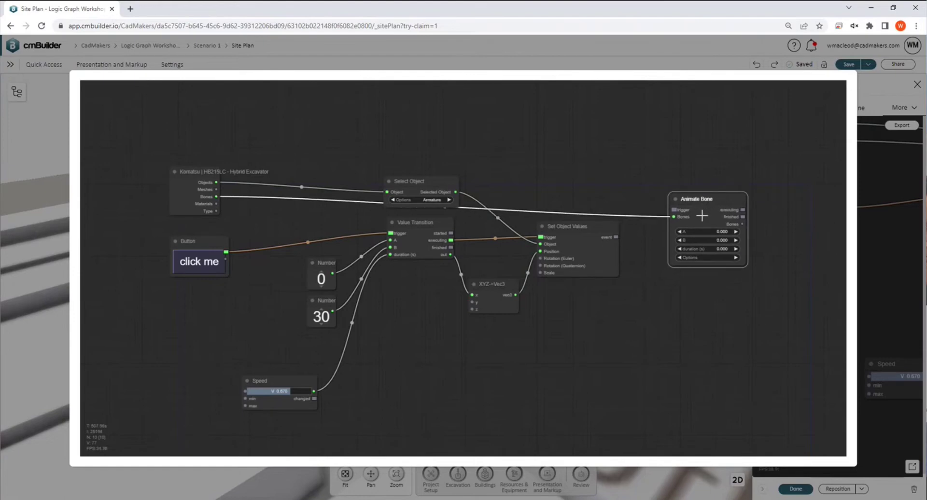
Check the Animate Bone bone list, then select the excavator on the site plan in Rotate mode
{"action": "left_click", "coordinate": [718, 257]}
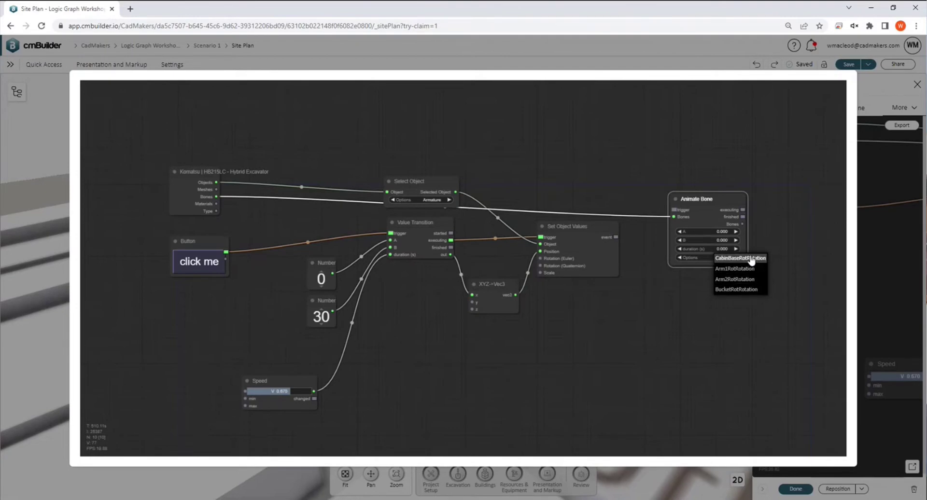
{"action": "left_click", "coordinate": [880, 242]}
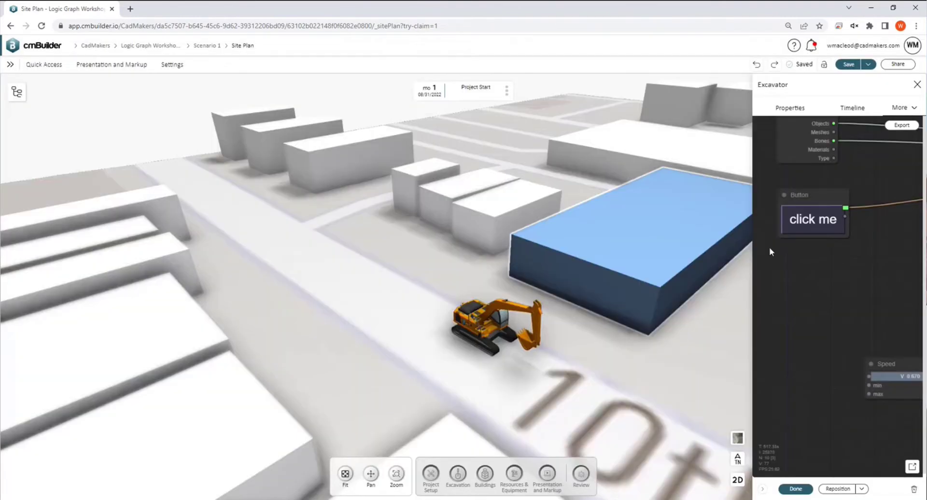
{"action": "left_click", "coordinate": [466, 316]}
{"action": "left_click", "coordinate": [459, 116]}
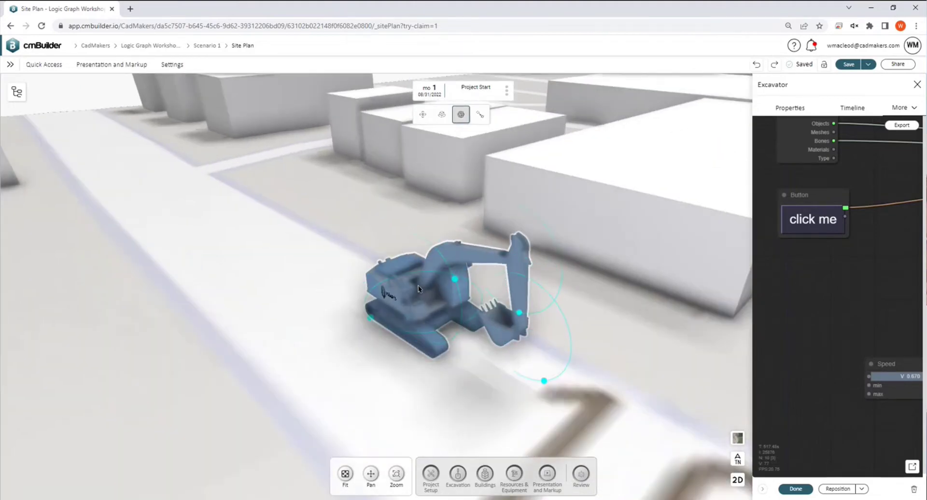
In the enlarged graph, set Animate Bone's bone option to CabinBaseRotRotation
{"action": "left_click", "coordinate": [912, 467]}
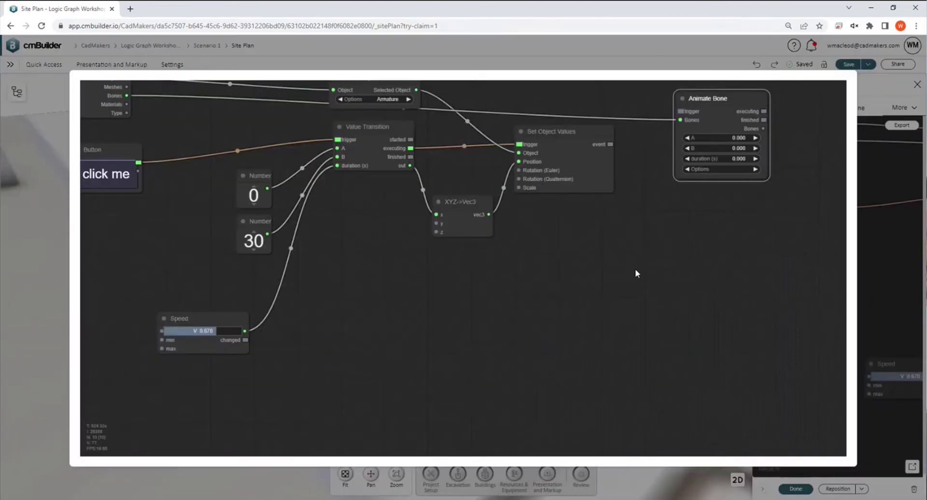
{"action": "left_click", "coordinate": [672, 207]}
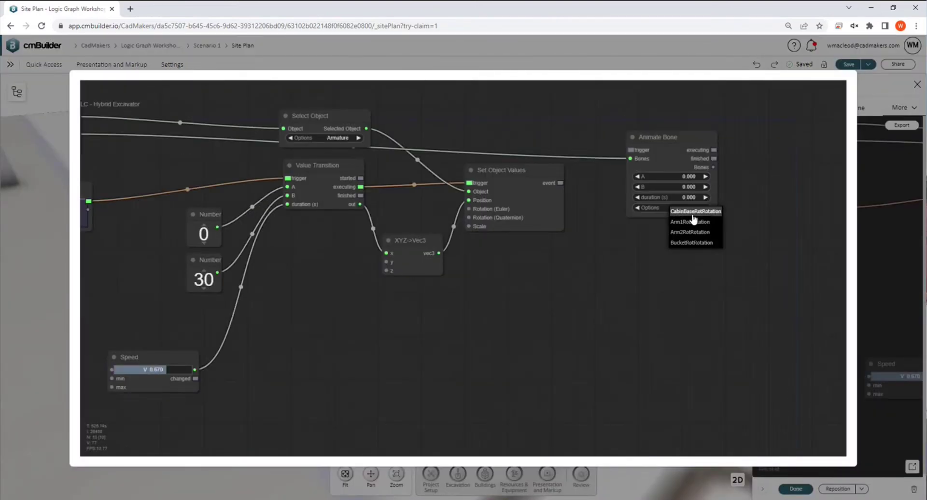
{"action": "left_click", "coordinate": [694, 212]}
{"action": "left_click_drag", "start_coordinate": [647, 281], "coordinate": [621, 318]}
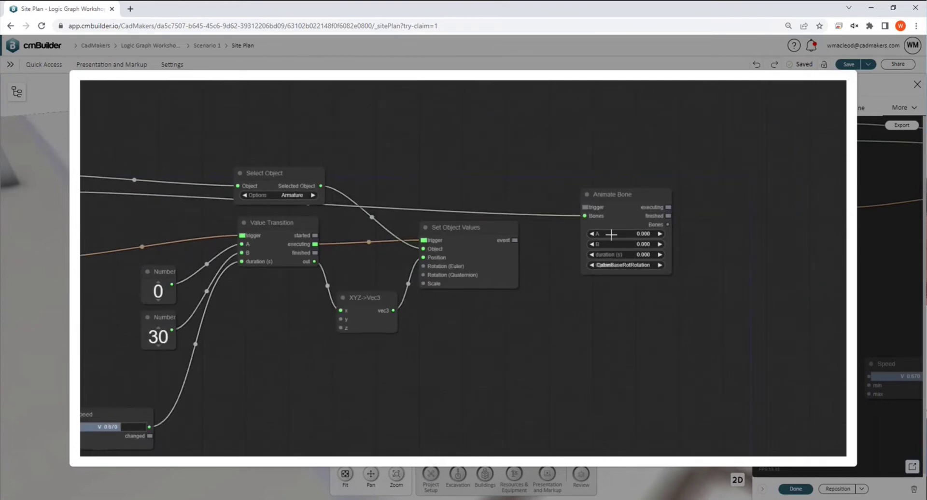
Set Animate Bone's B value to 180 and its duration to 5
{"action": "left_click", "coordinate": [630, 244]}
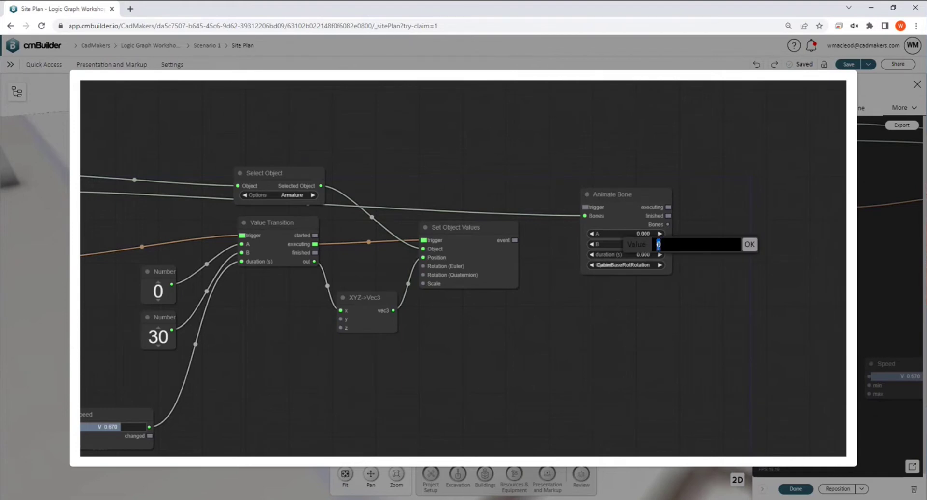
{"action": "type", "text": "180"}
{"action": "key", "text": "Return"}
{"action": "left_click", "coordinate": [644, 254]}
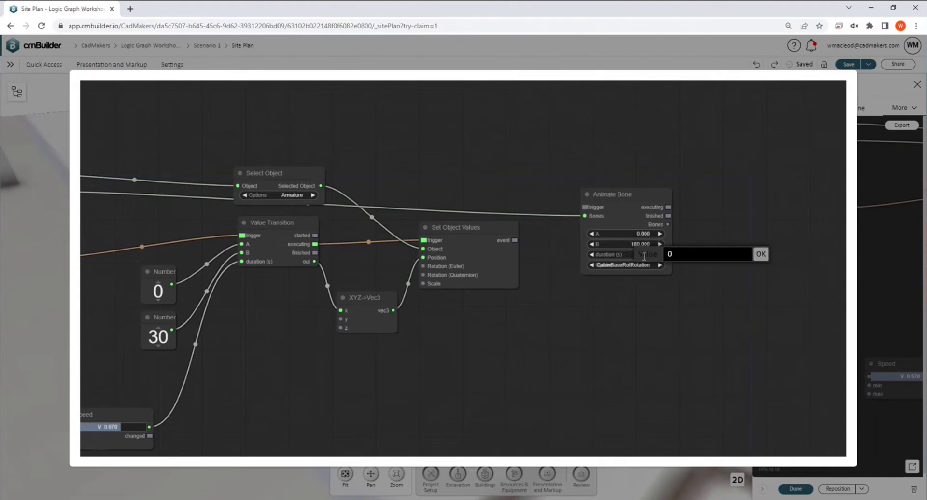
{"action": "left_click_drag", "start_coordinate": [673, 256], "coordinate": [669, 257]}
{"action": "type", "text": "5"}
{"action": "key", "text": "Return"}
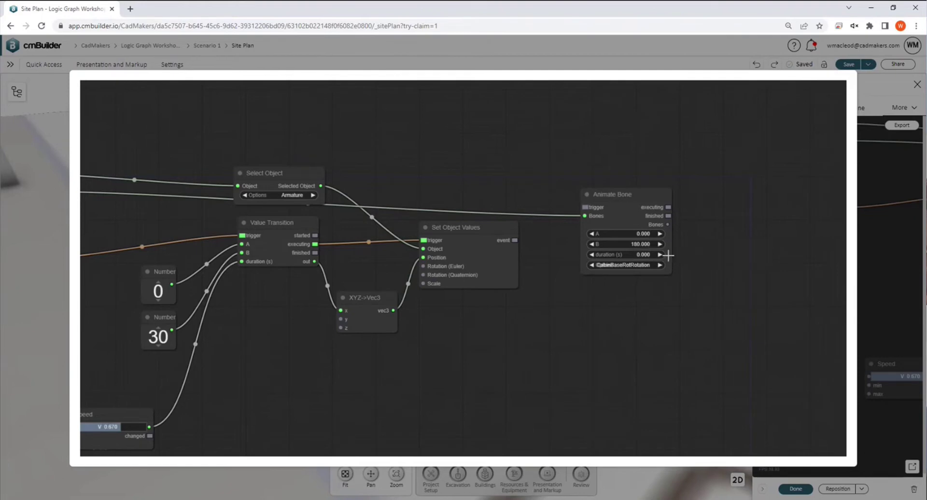
Wire Value Transition's finished output to Animate Bone's trigger
{"action": "left_click", "coordinate": [611, 195]}
{"action": "left_click_drag", "start_coordinate": [611, 195], "coordinate": [611, 190]}
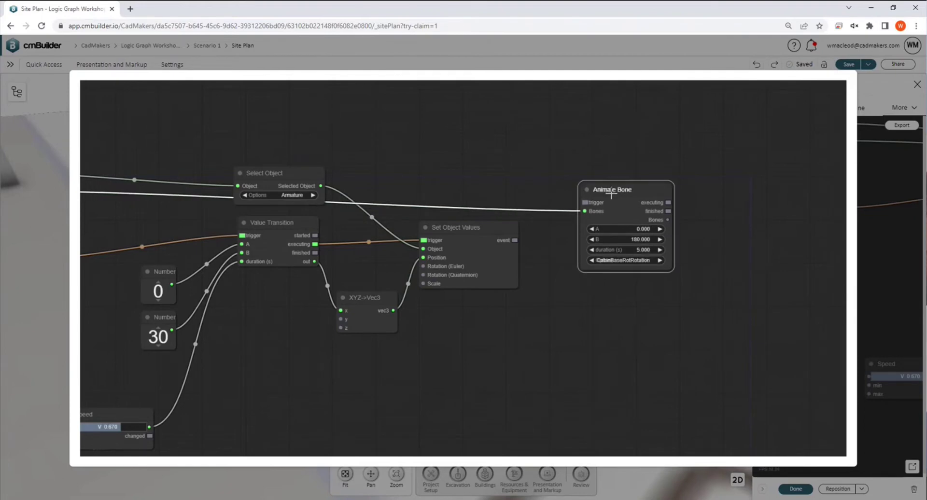
{"action": "left_click", "coordinate": [277, 224]}
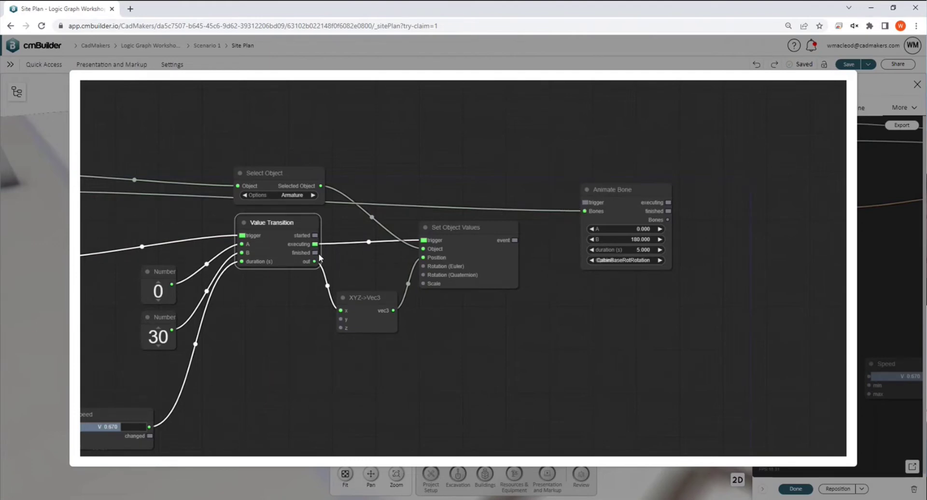
{"action": "left_click_drag", "start_coordinate": [316, 252], "coordinate": [585, 202]}
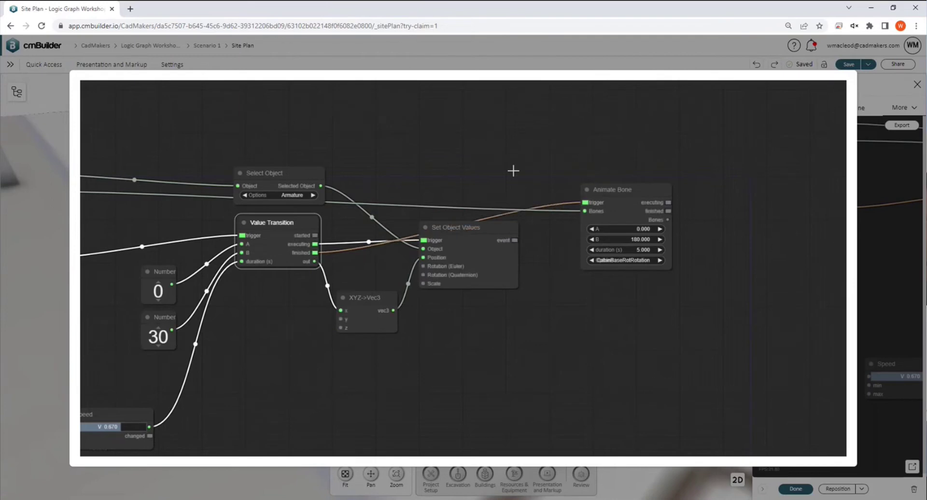
Play the animation with the click me button, then reopen the enlarged graph
{"action": "left_click", "coordinate": [879, 231]}
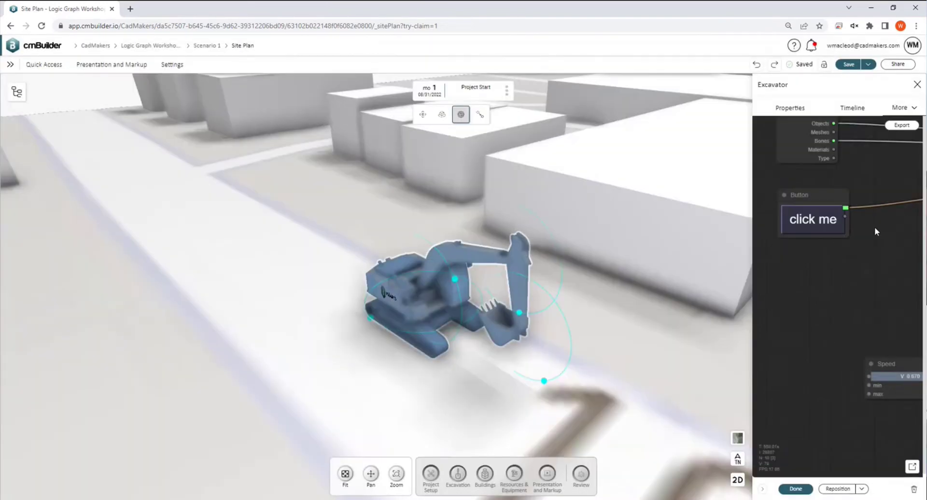
{"action": "left_click", "coordinate": [803, 219]}
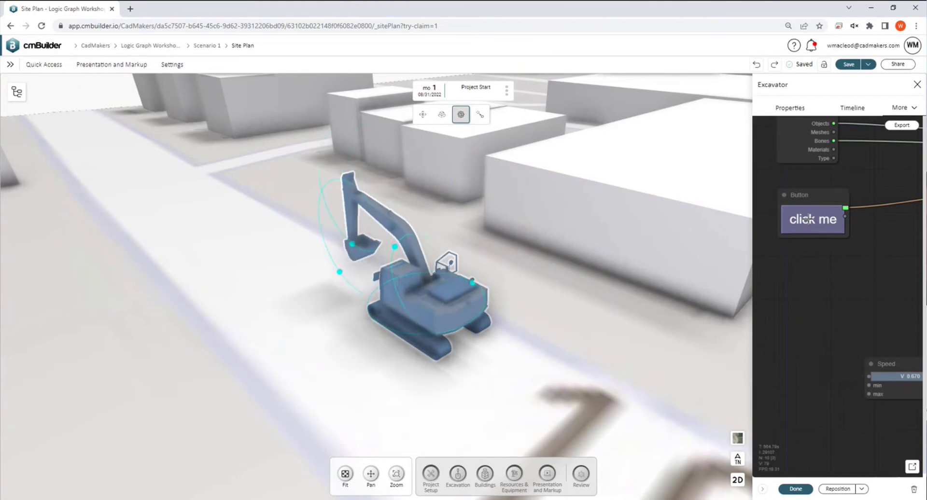
{"action": "left_click", "coordinate": [911, 467]}
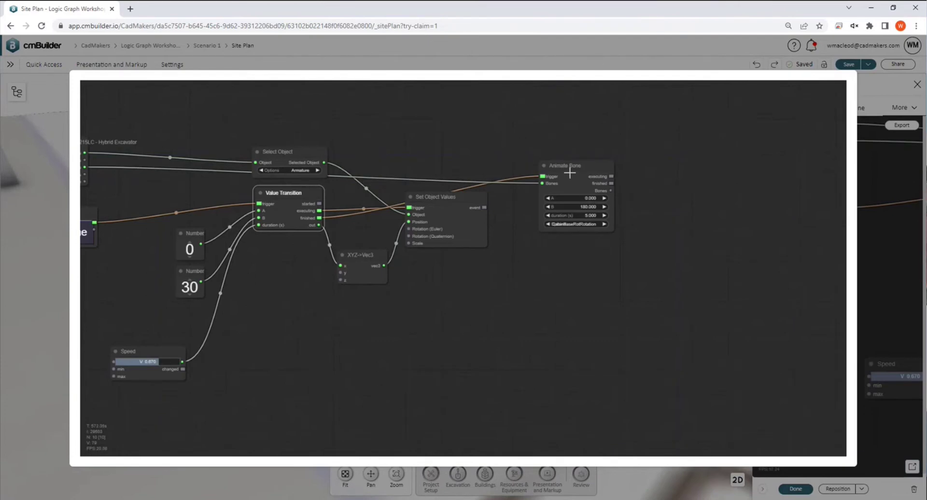
Clone Animate Bone to its right, linking the original's finished to its trigger and Bones to Bones
{"action": "right_click", "coordinate": [572, 176]}
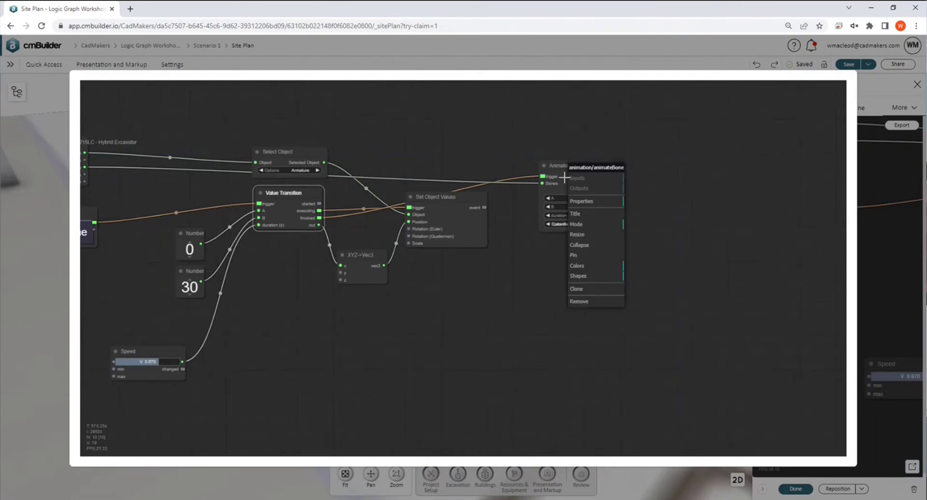
{"action": "left_click", "coordinate": [563, 178]}
{"action": "right_click", "coordinate": [565, 177]}
{"action": "left_click", "coordinate": [570, 290]}
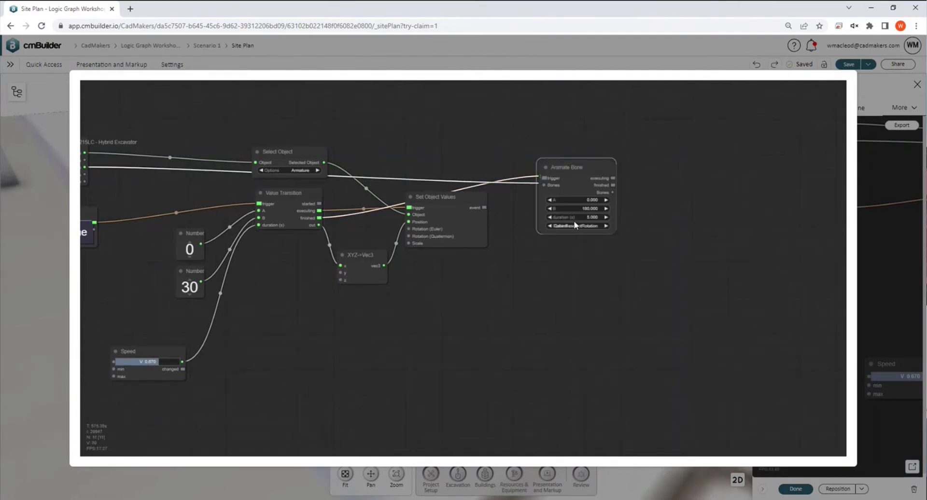
{"action": "left_click_drag", "start_coordinate": [562, 166], "coordinate": [663, 169]}
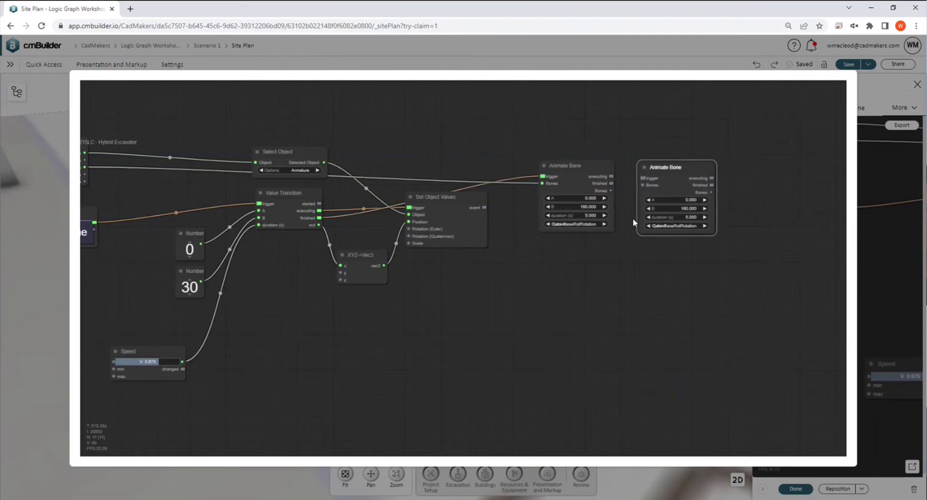
{"action": "scroll", "coordinate": [632, 218], "scroll_direction": "up", "scroll_amount": 1}
{"action": "left_click_drag", "start_coordinate": [608, 180], "coordinate": [643, 174]}
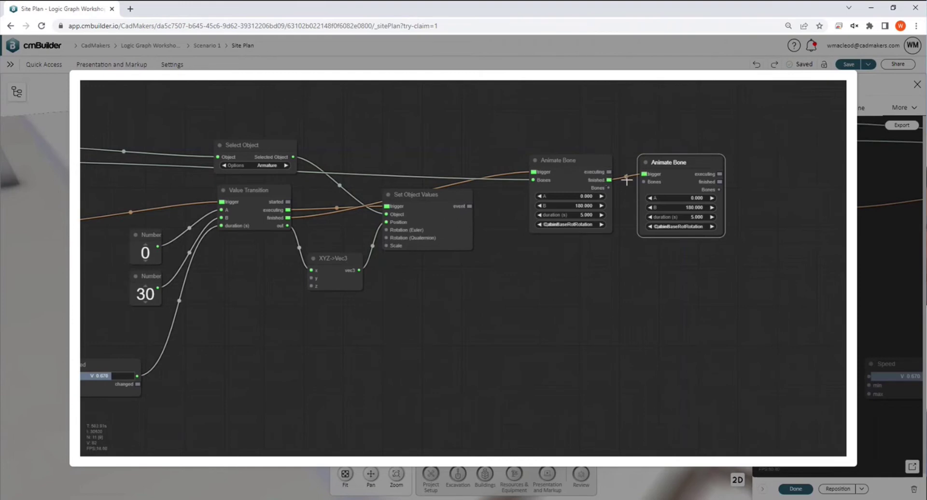
{"action": "left_click_drag", "start_coordinate": [608, 188], "coordinate": [643, 182]}
Set the cloned Animate Bone to A 180, B 0 and duration 3
{"action": "left_click", "coordinate": [681, 202]}
{"action": "type", "text": "180"}
{"action": "key", "text": "Return"}
{"action": "left_click", "coordinate": [696, 207]}
{"action": "double_click", "coordinate": [728, 207]}
{"action": "type", "text": "0"}
{"action": "key", "text": "Return"}
{"action": "left_click", "coordinate": [695, 217]}
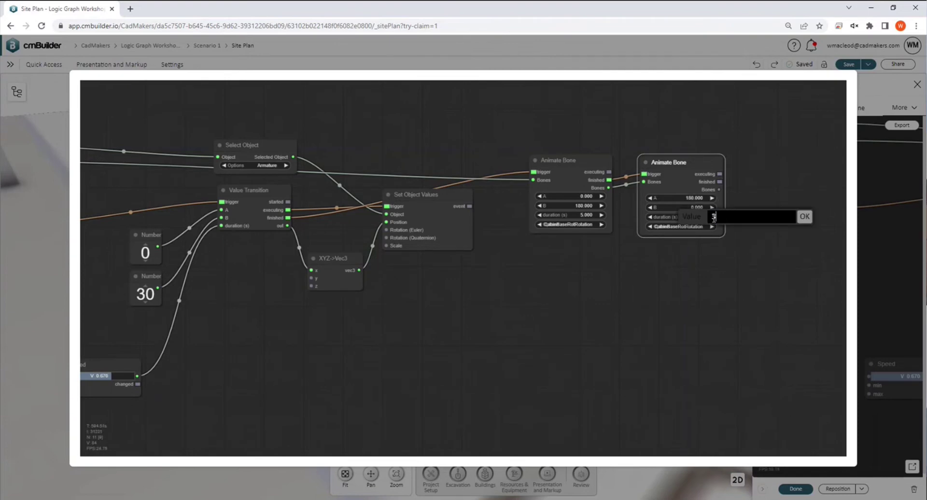
{"action": "type", "text": "3"}
{"action": "key", "text": "Return"}
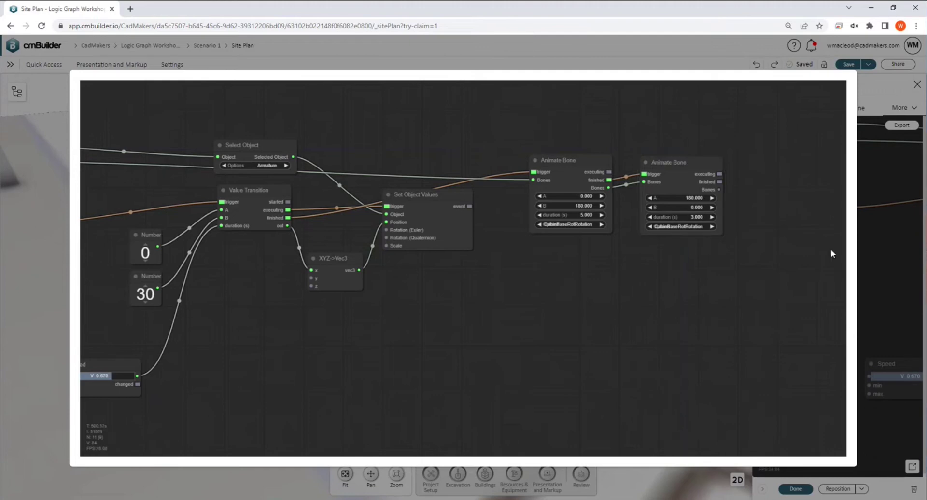
Play the full excavator sequence, then drag the Visual Graph Speed slider to its maximum of 1
{"action": "left_click", "coordinate": [875, 248]}
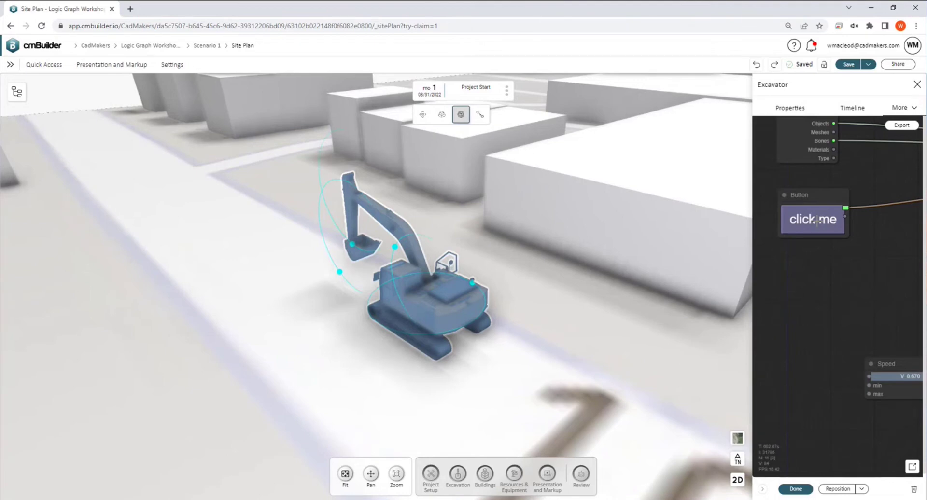
{"action": "left_click", "coordinate": [816, 220]}
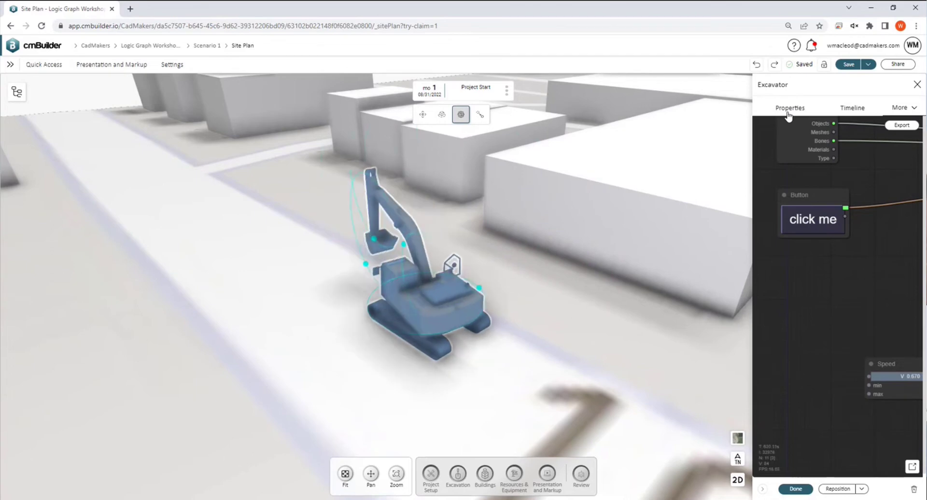
{"action": "left_click", "coordinate": [788, 113]}
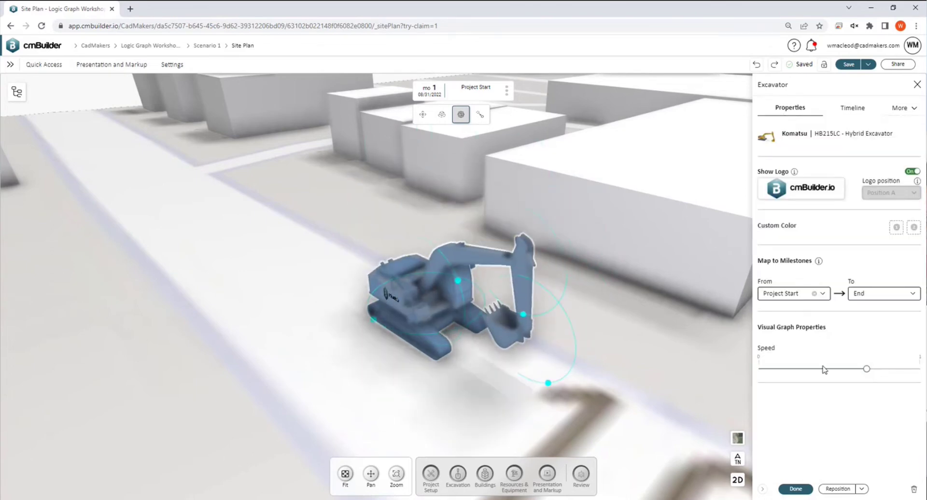
{"action": "left_click", "coordinate": [773, 369]}
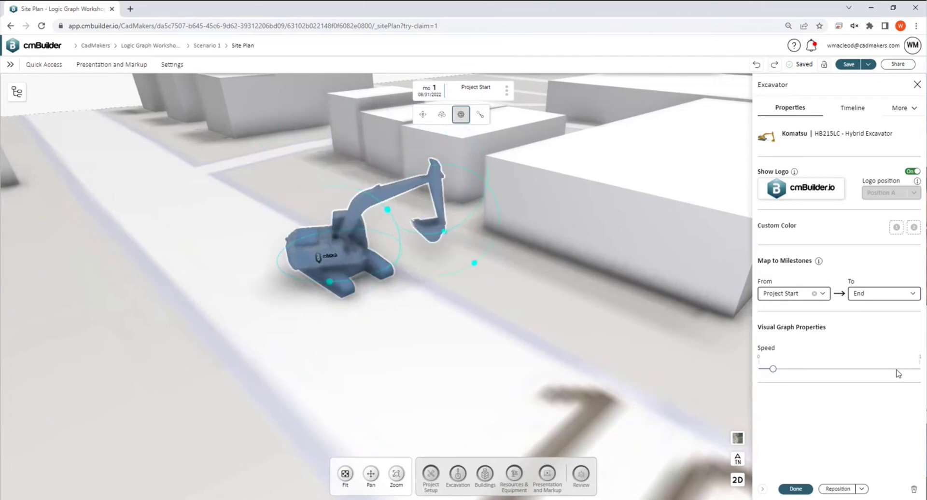
{"action": "left_click", "coordinate": [917, 370]}
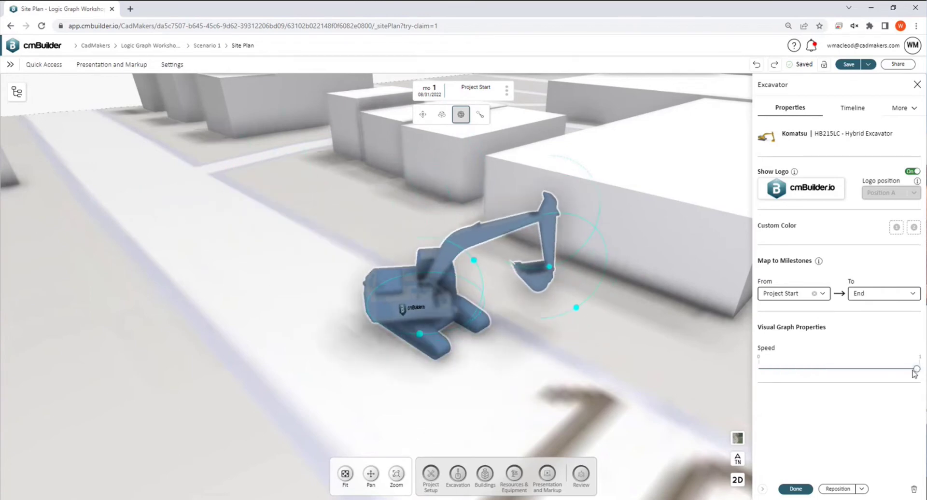
Open the excavator's visual graph via More > Visual Graph in the large editor and pan to all nodes
{"action": "left_click", "coordinate": [904, 111]}
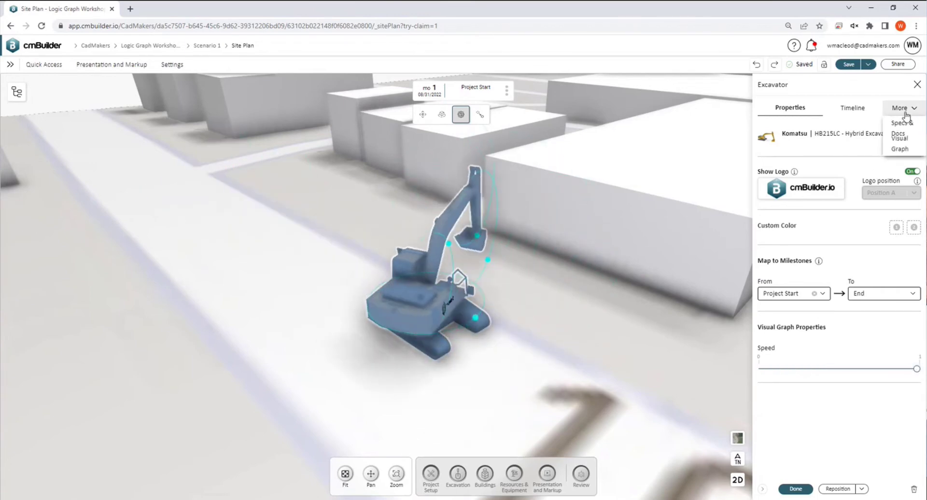
{"action": "left_click", "coordinate": [899, 144]}
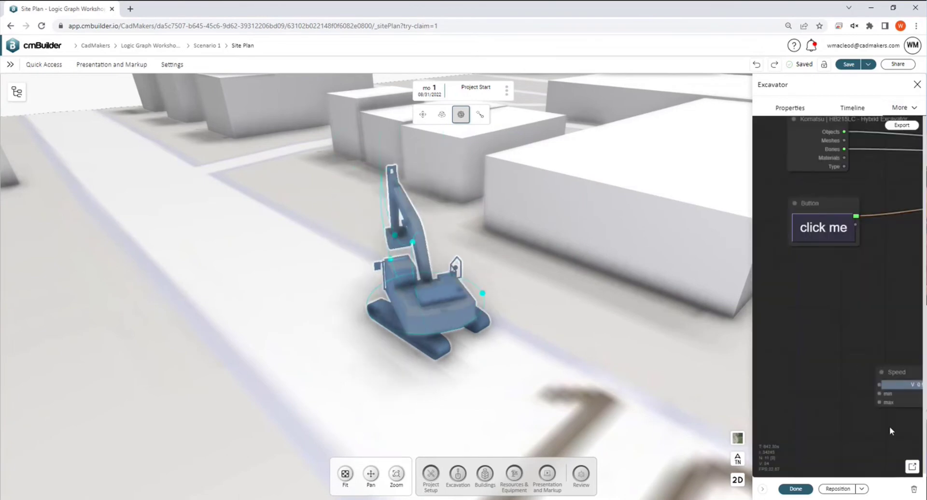
{"action": "left_click", "coordinate": [912, 466]}
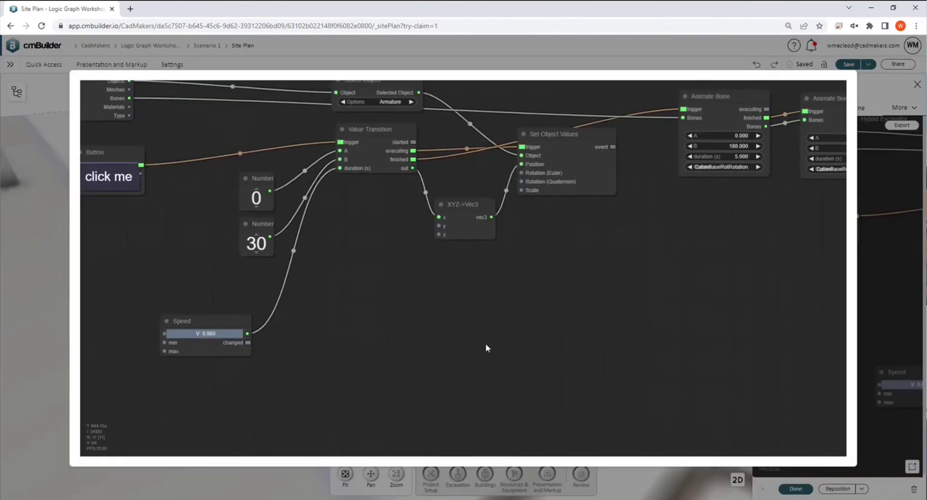
{"action": "left_click_drag", "start_coordinate": [429, 289], "coordinate": [515, 358]}
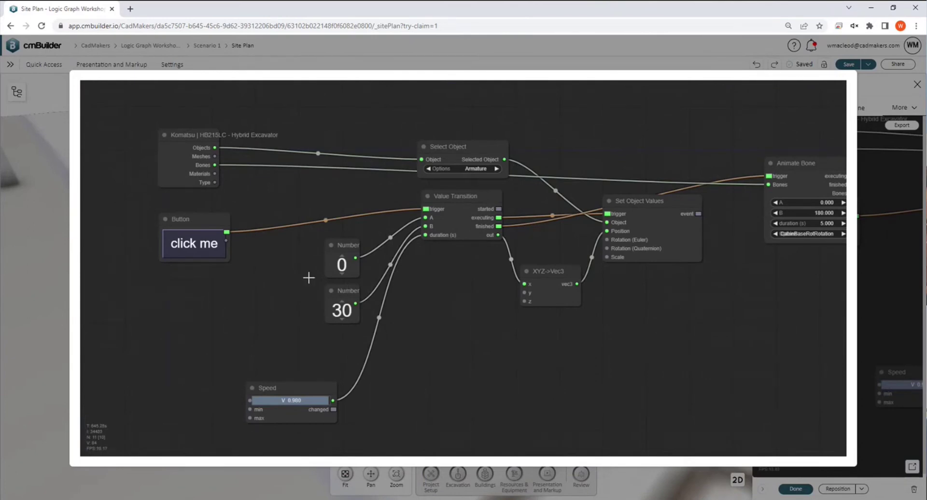
{"action": "scroll", "coordinate": [627, 385], "scroll_direction": "right", "scroll_amount": 10}
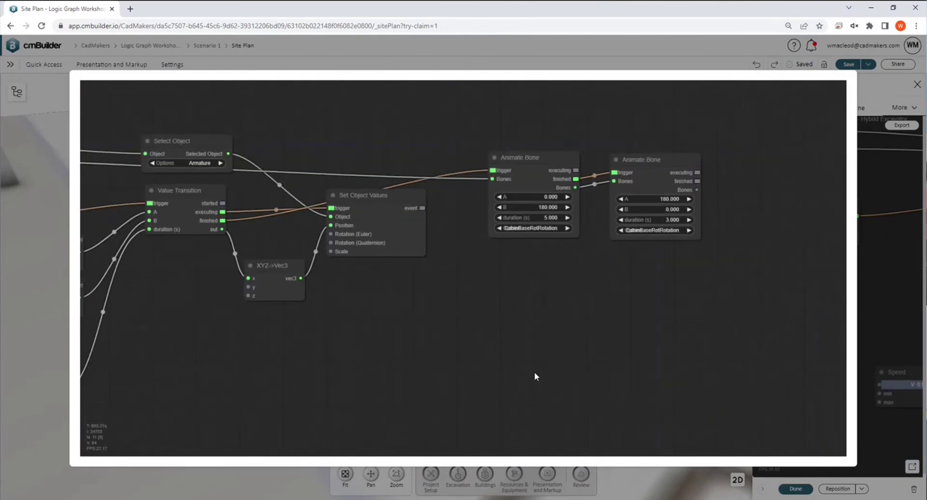
{"action": "scroll", "coordinate": [478, 359], "scroll_direction": "left", "scroll_amount": 4}
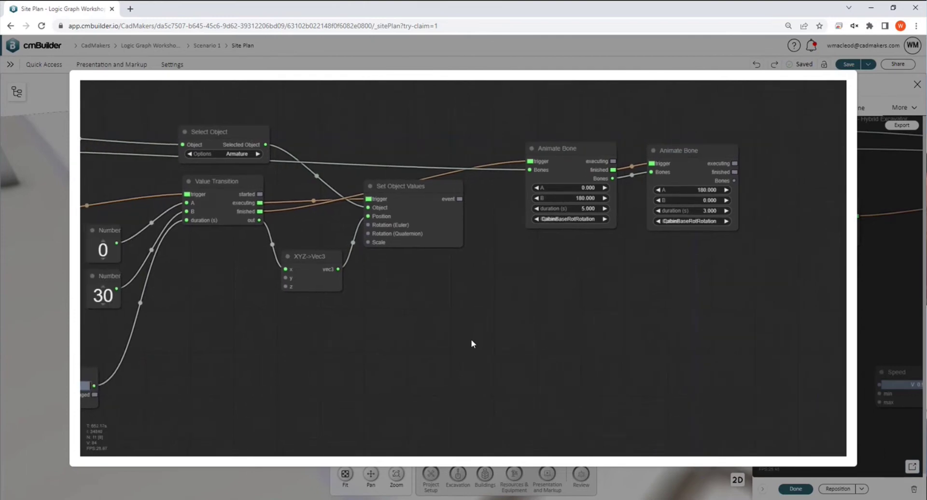
{"action": "scroll", "coordinate": [473, 339], "scroll_direction": "down", "scroll_amount": 2}
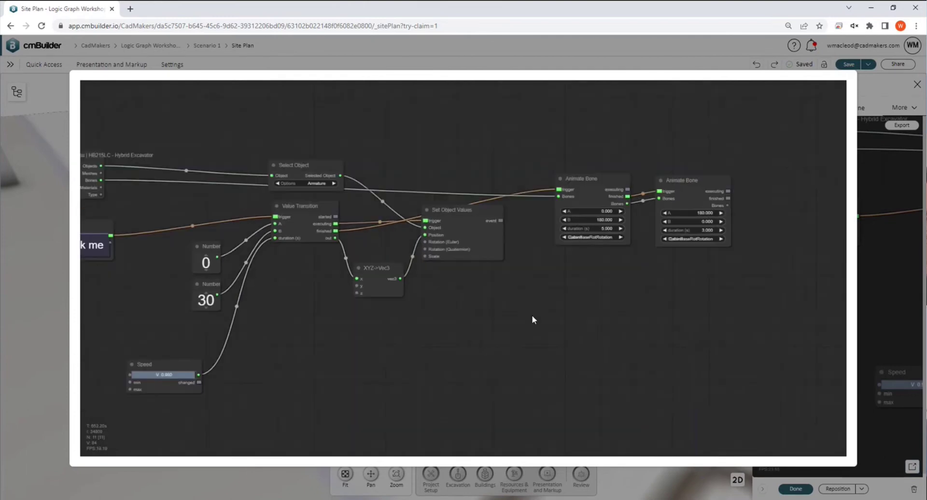
{"action": "double_click", "coordinate": [497, 338]}
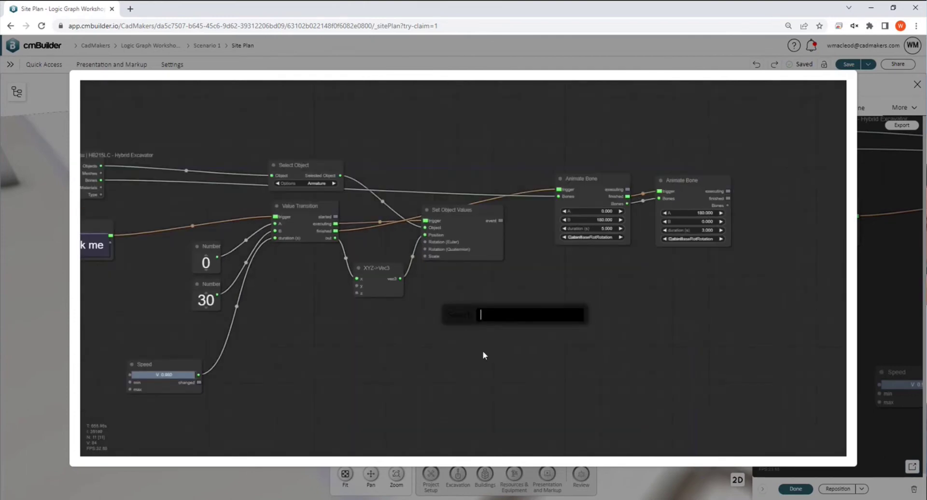
Add a logic > Sequence node by mistake and delete it again
{"action": "left_click", "coordinate": [481, 352]}
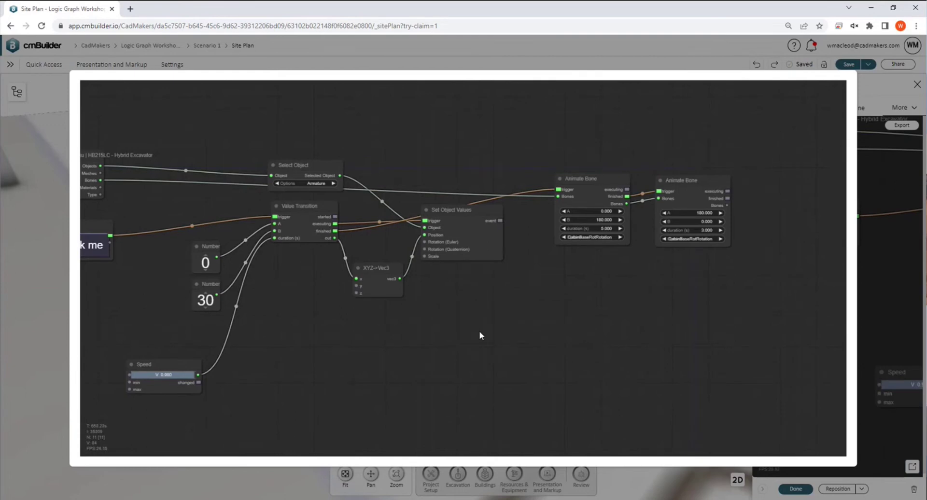
{"action": "right_click", "coordinate": [479, 332]}
{"action": "left_click", "coordinate": [487, 329]}
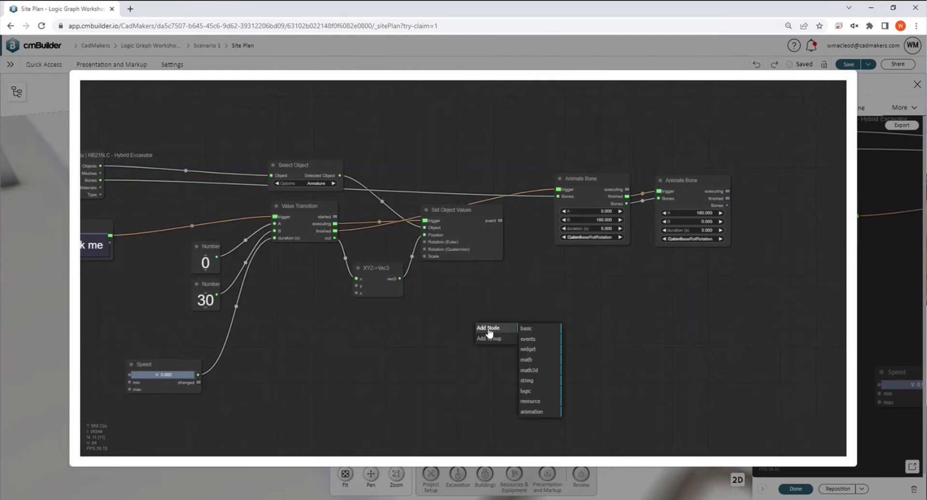
{"action": "left_click", "coordinate": [531, 329]}
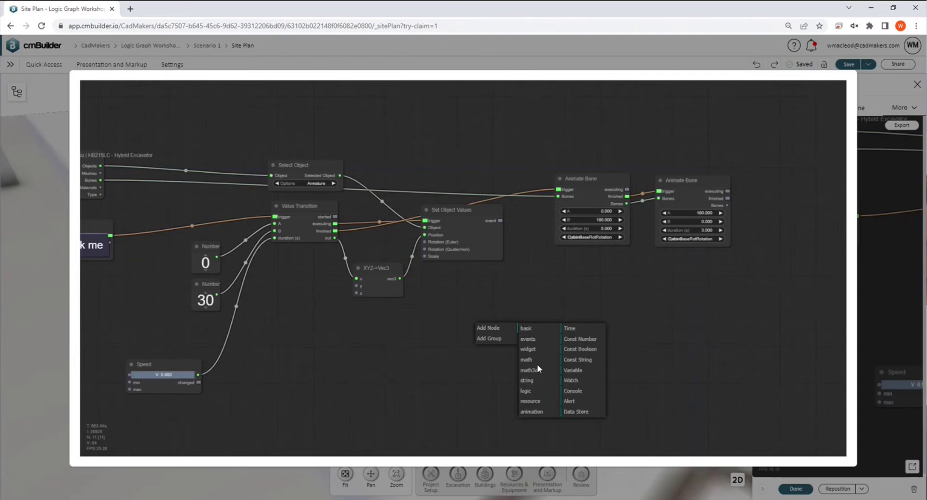
{"action": "left_click", "coordinate": [531, 391]}
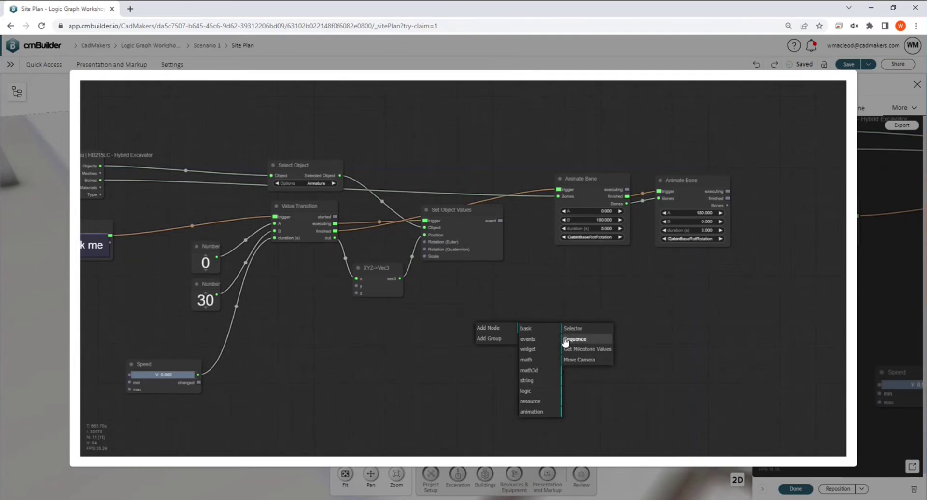
{"action": "left_click", "coordinate": [588, 339]}
{"action": "right_click", "coordinate": [499, 319]}
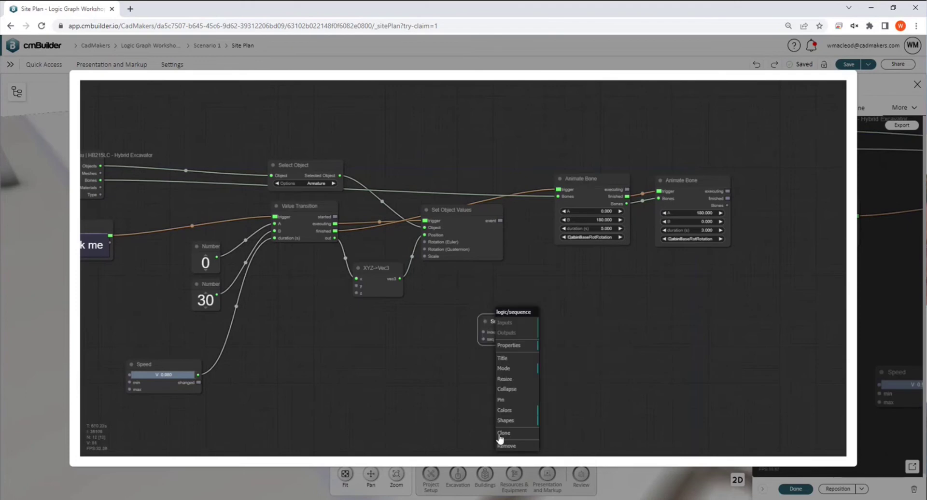
{"action": "left_click", "coordinate": [503, 446]}
Add an events > Sequencer node below Set Object Values
{"action": "double_click", "coordinate": [467, 333]}
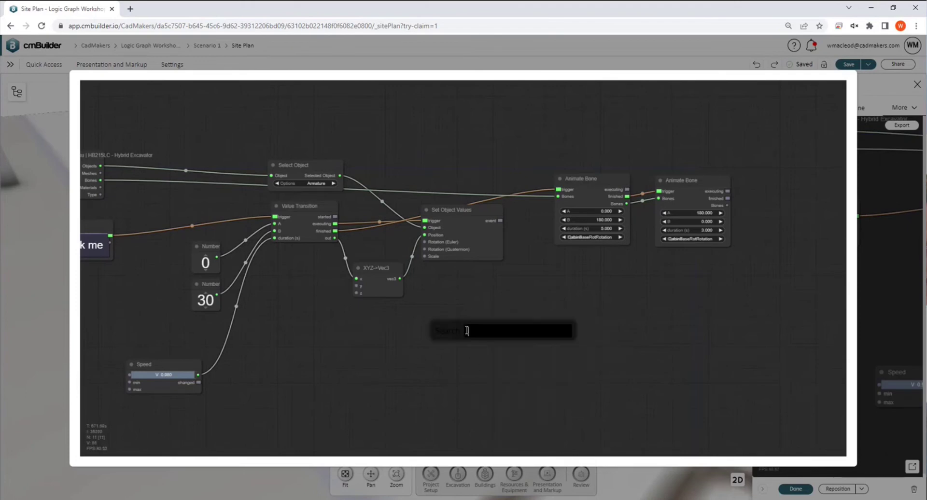
{"action": "right_click", "coordinate": [459, 304]}
{"action": "left_click", "coordinate": [471, 307]}
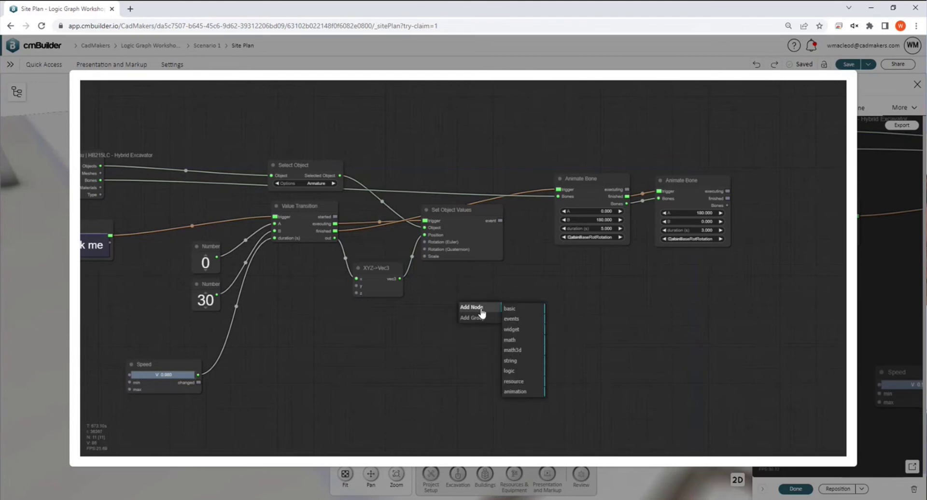
{"action": "left_click", "coordinate": [524, 325]}
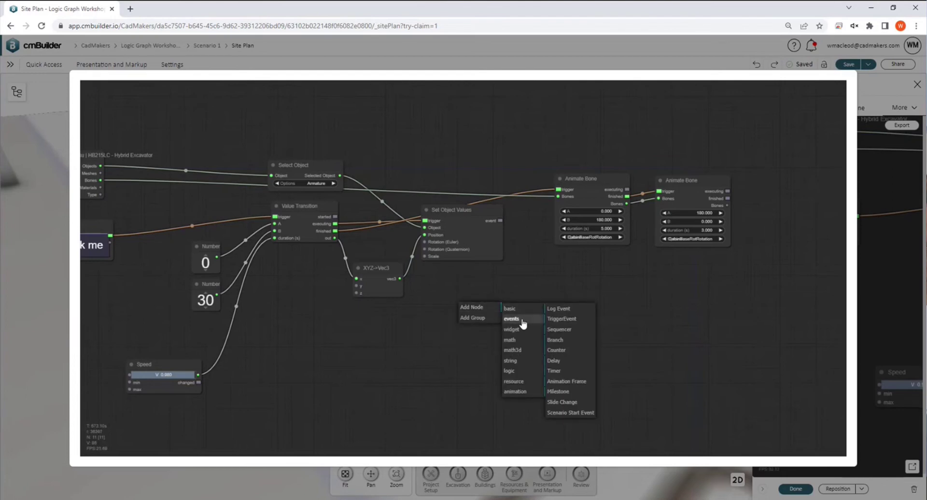
{"action": "left_click", "coordinate": [559, 329]}
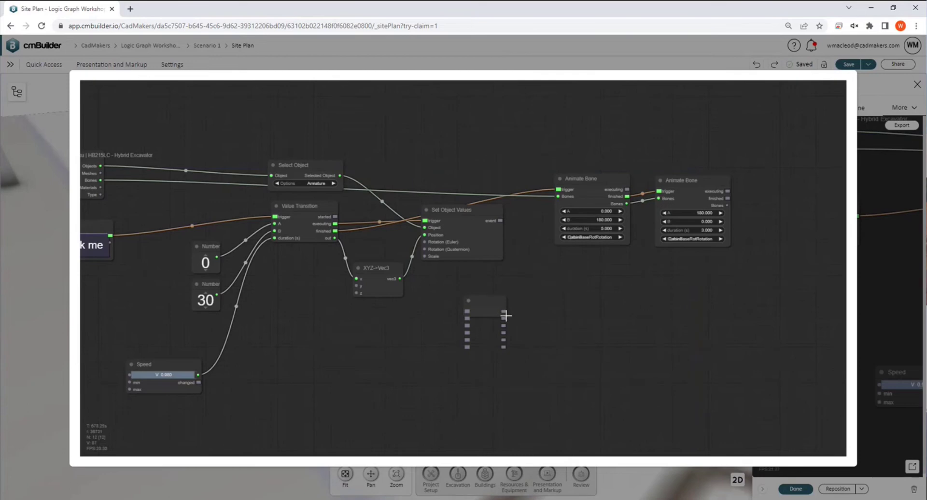
{"action": "right_click", "coordinate": [549, 303]}
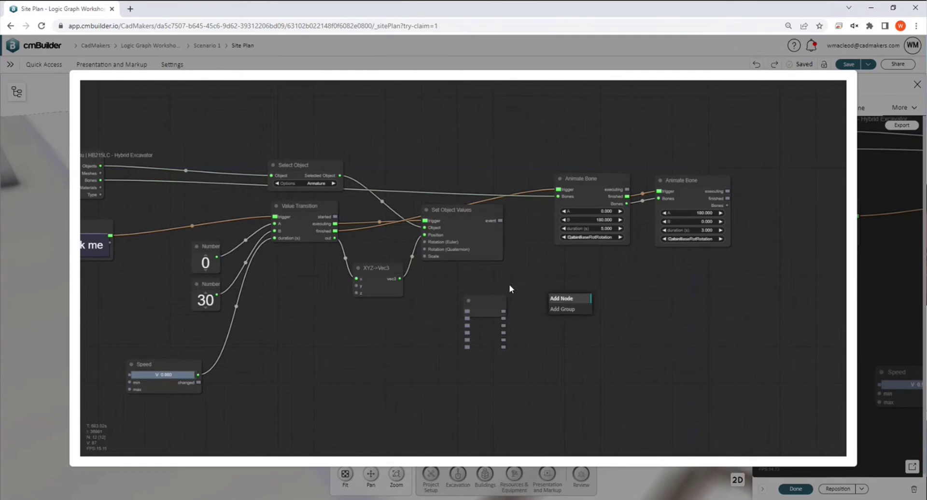
{"action": "double_click", "coordinate": [555, 292]}
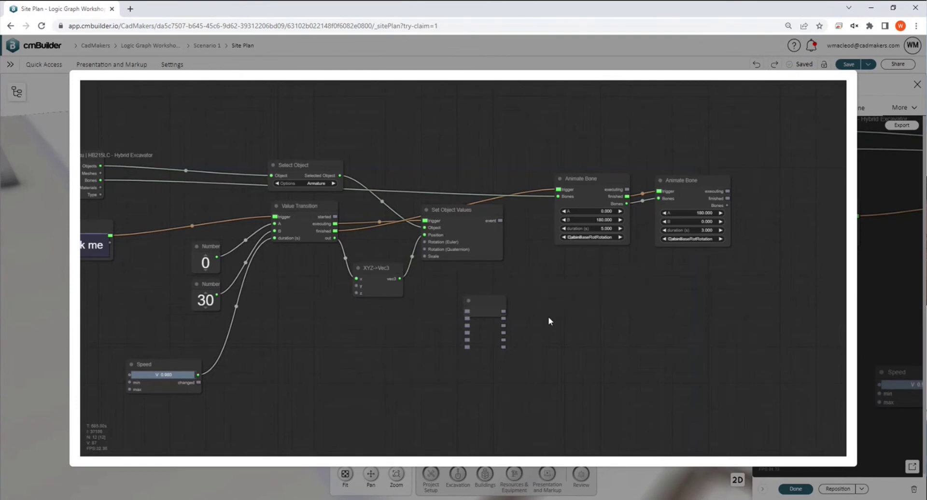
{"action": "left_click", "coordinate": [555, 302]}
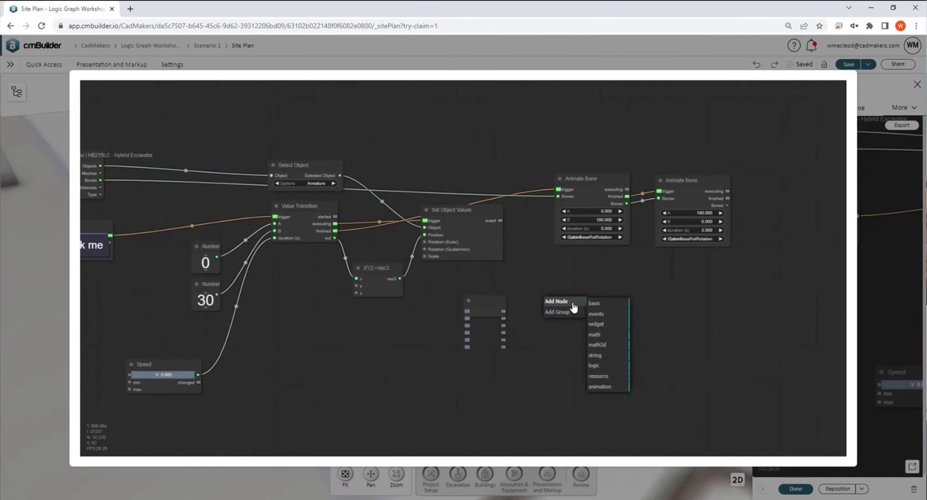
{"action": "left_click", "coordinate": [508, 311]}
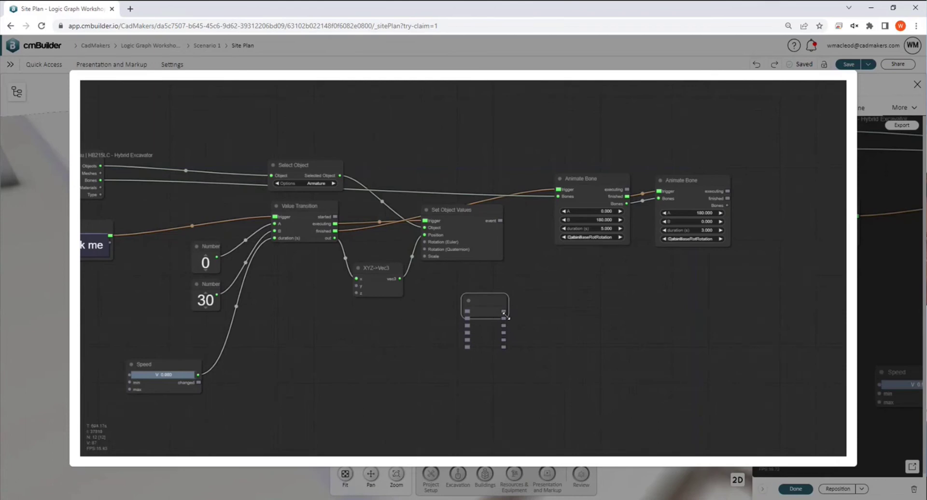
Position the Sequencer and wire the second Animate Bone's finished output back into the chain
{"action": "left_click_drag", "start_coordinate": [488, 306], "coordinate": [568, 305]}
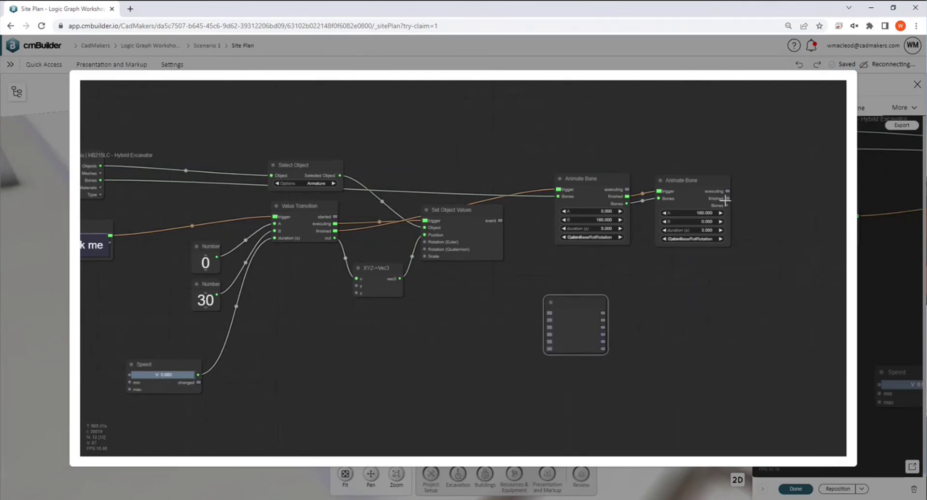
{"action": "left_click_drag", "start_coordinate": [725, 199], "coordinate": [274, 215]}
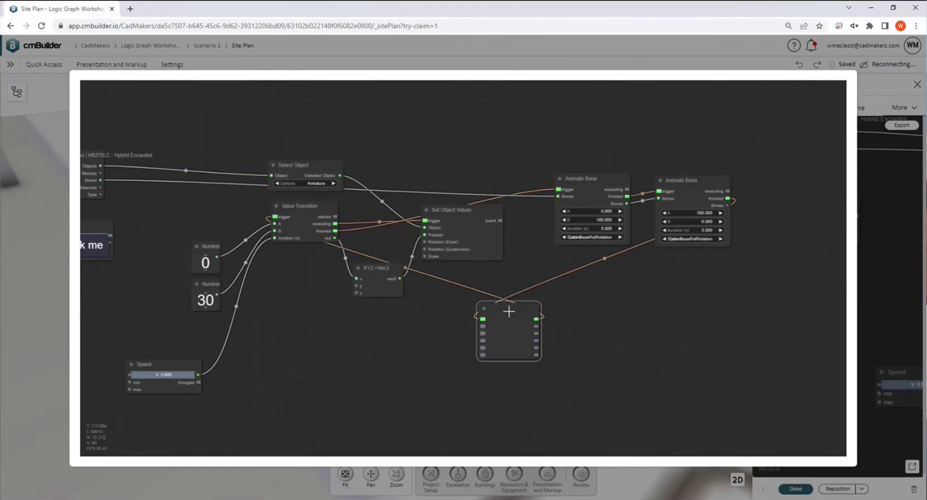
{"action": "left_click_drag", "start_coordinate": [508, 311], "coordinate": [515, 339]}
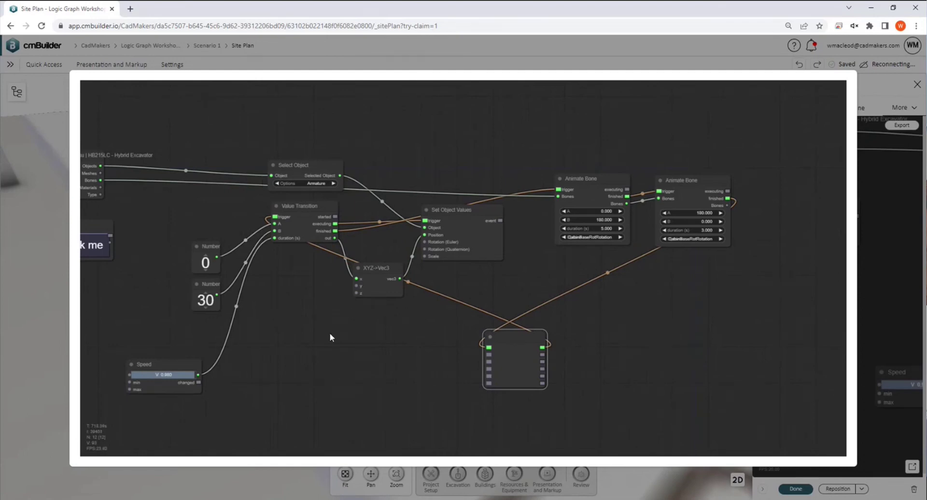
Add a Scenario Start Event node and wire it and the click me output into the Sequencer
{"action": "double_click", "coordinate": [299, 344]}
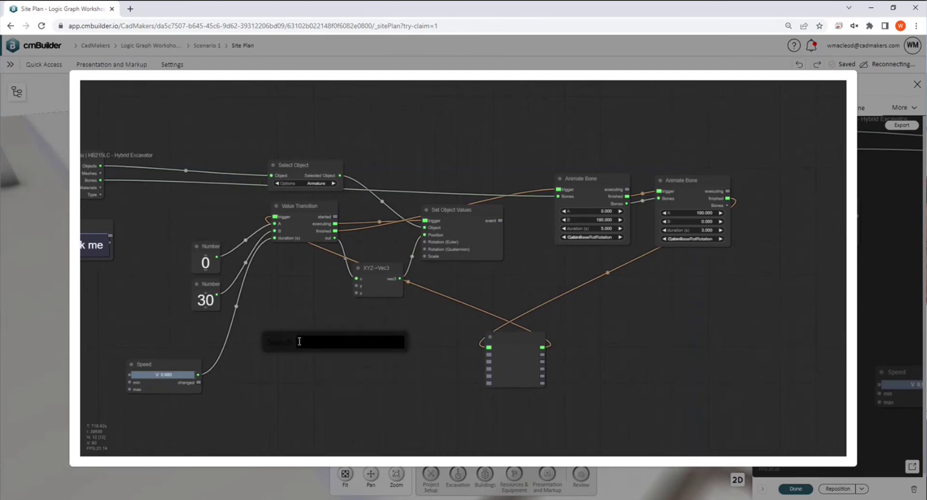
{"action": "type", "text": "sce"}
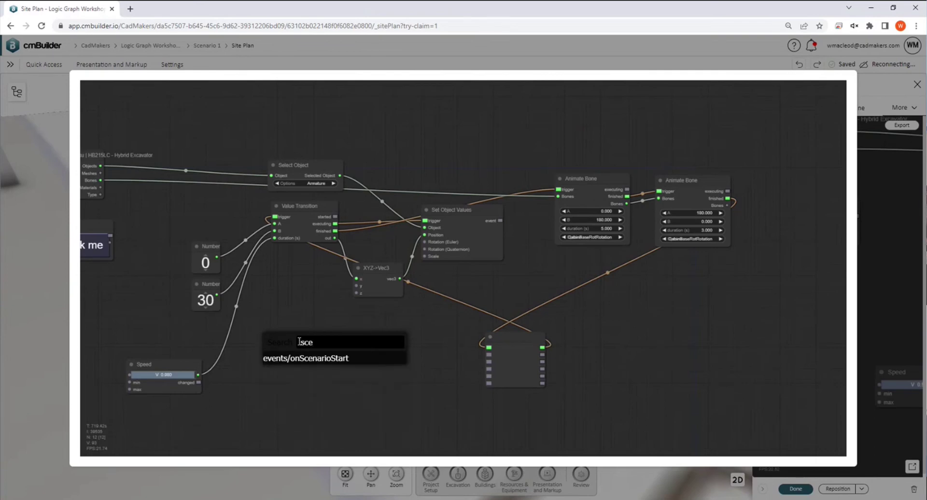
{"action": "left_click", "coordinate": [332, 359]}
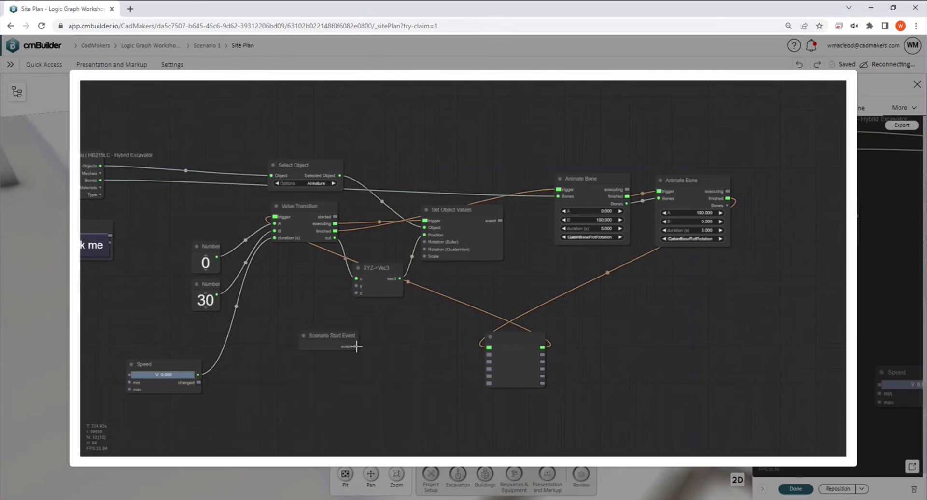
{"action": "left_click_drag", "start_coordinate": [356, 346], "coordinate": [489, 354]}
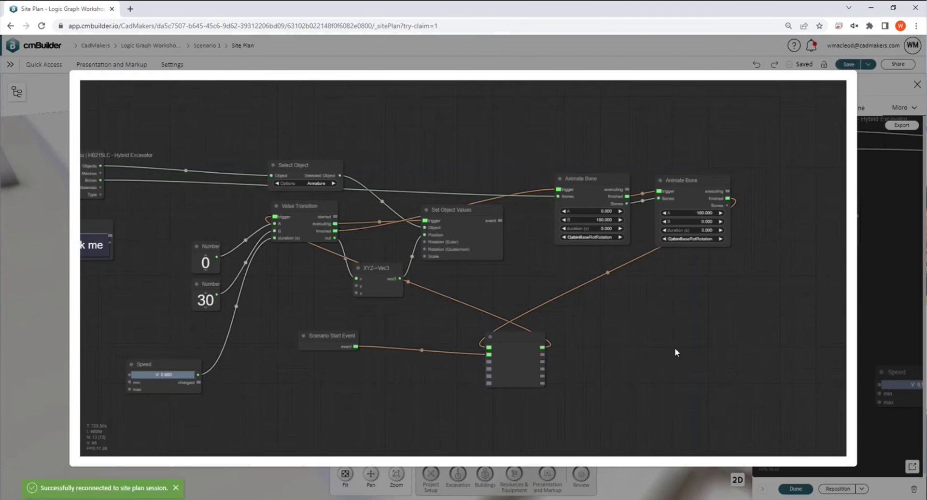
{"action": "left_click_drag", "start_coordinate": [110, 236], "coordinate": [489, 361]}
Close the enlarged graph and trigger the click me node so the excavator swings its cab
{"action": "left_click", "coordinate": [891, 276]}
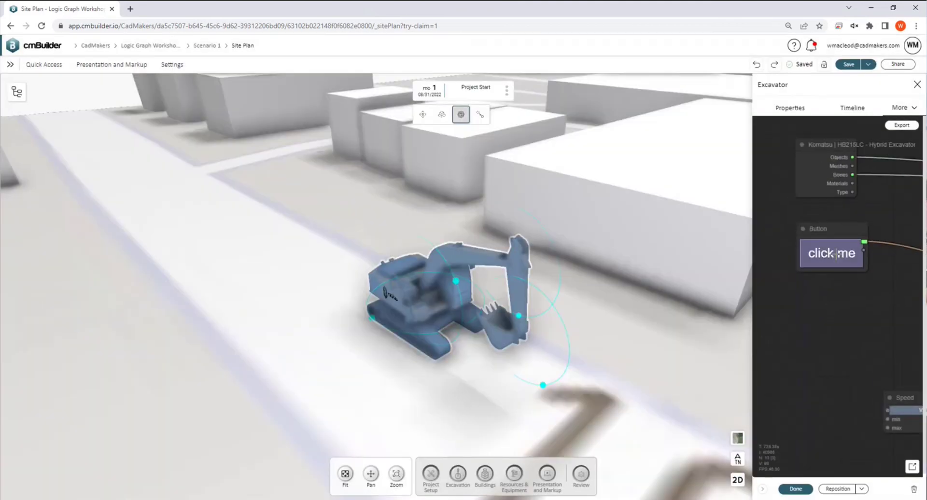
{"action": "left_click", "coordinate": [836, 253]}
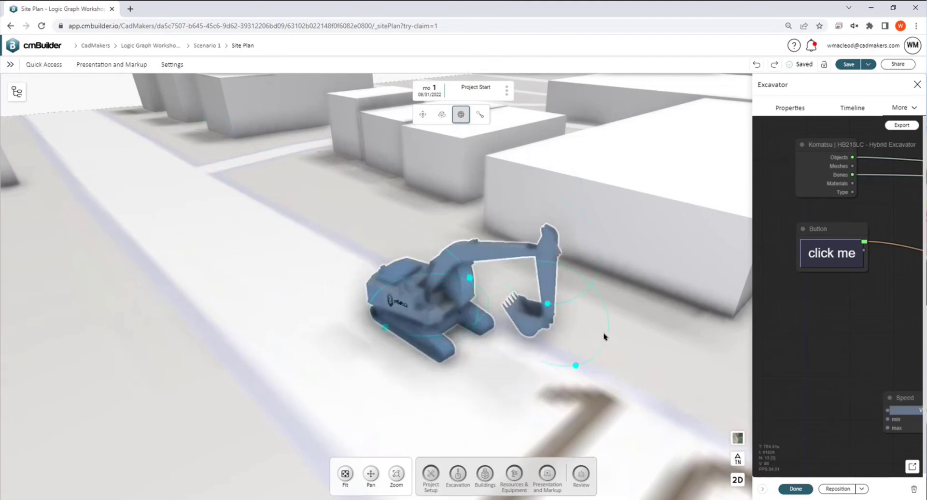
Zoom out on the excavator's full logic graph in the pop-out editor, then close it
{"action": "left_click", "coordinate": [912, 466]}
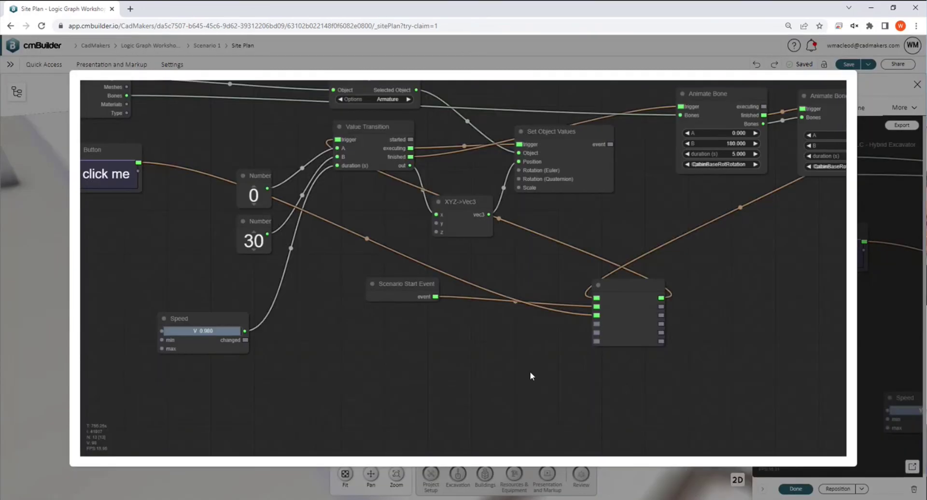
{"action": "scroll", "coordinate": [476, 363], "scroll_direction": "down", "scroll_amount": 3}
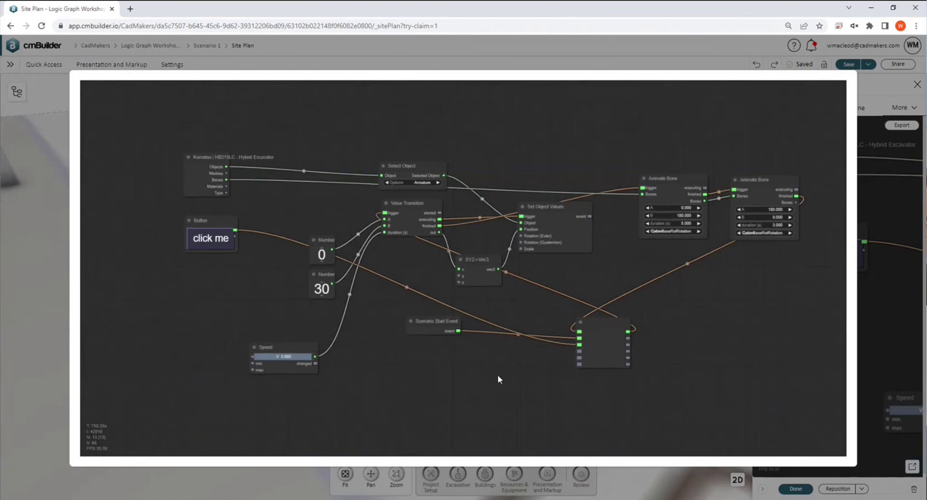
{"action": "left_click", "coordinate": [890, 310]}
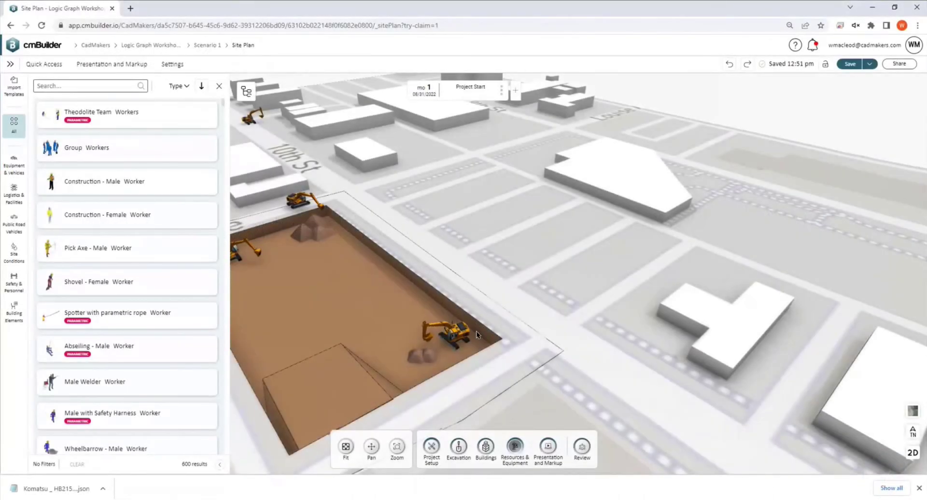
Select the pit excavator and export its Visual Graph as a Komatsu HB215 JSON file
{"action": "scroll", "coordinate": [476, 334], "scroll_direction": "up", "scroll_amount": 1}
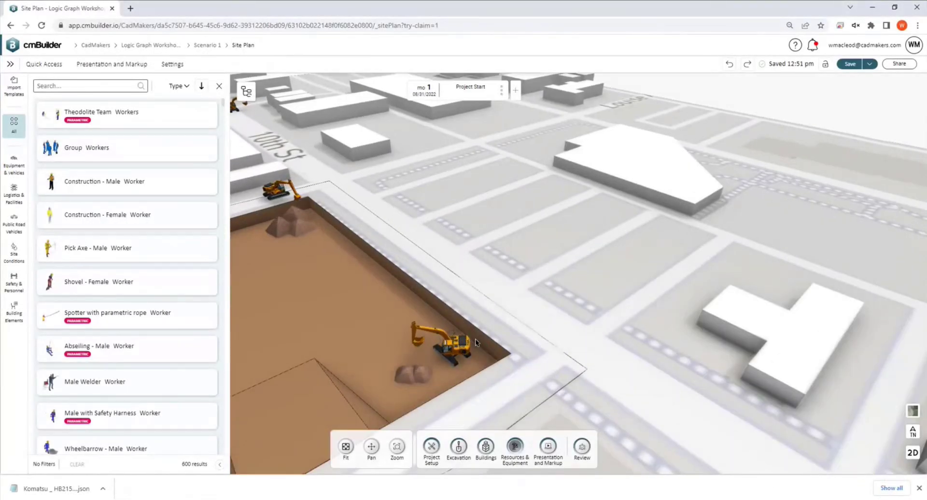
{"action": "scroll", "coordinate": [478, 325], "scroll_direction": "up", "scroll_amount": 2}
{"action": "left_click_drag", "start_coordinate": [467, 325], "coordinate": [404, 285]}
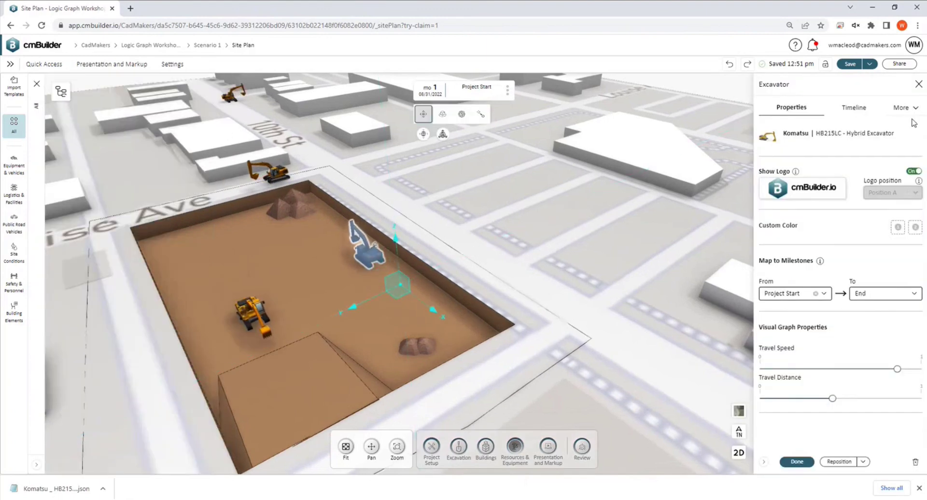
{"action": "left_click", "coordinate": [903, 108]}
{"action": "left_click", "coordinate": [896, 150]}
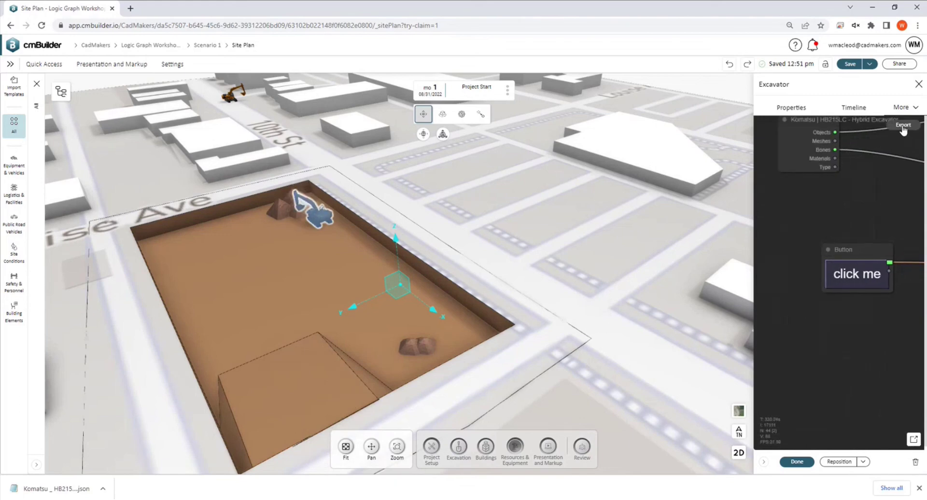
{"action": "left_click", "coordinate": [901, 126]}
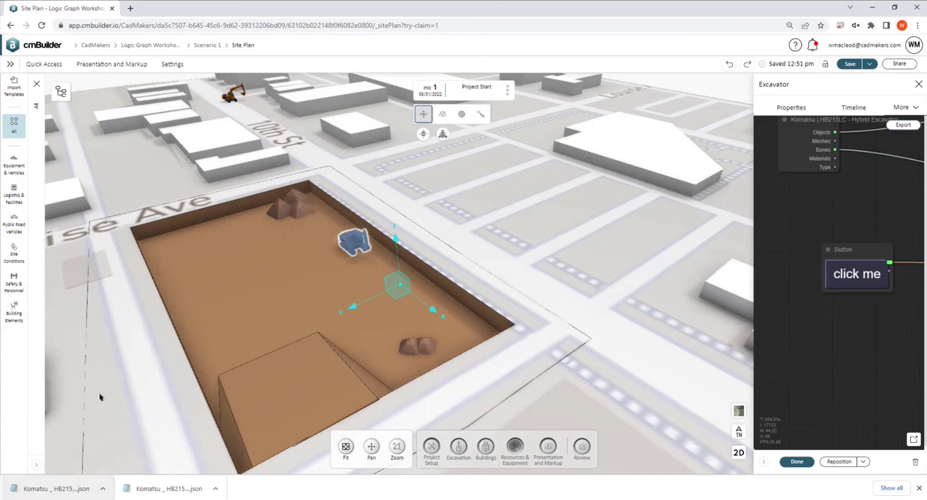
Finish editing and import the Komatsu HB215 JSON file from Resources & Equipment as a template
{"action": "left_click", "coordinate": [796, 462]}
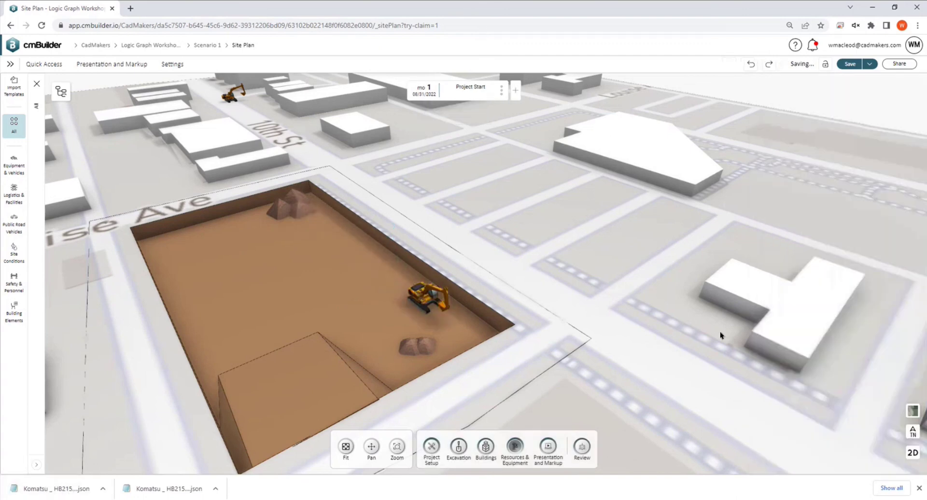
{"action": "left_click_drag", "start_coordinate": [709, 221], "coordinate": [393, 269]}
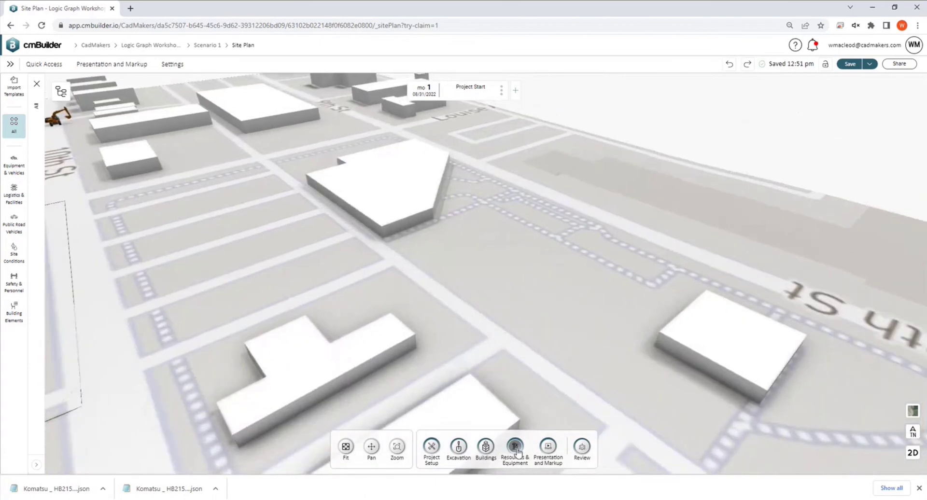
{"action": "left_click", "coordinate": [515, 448]}
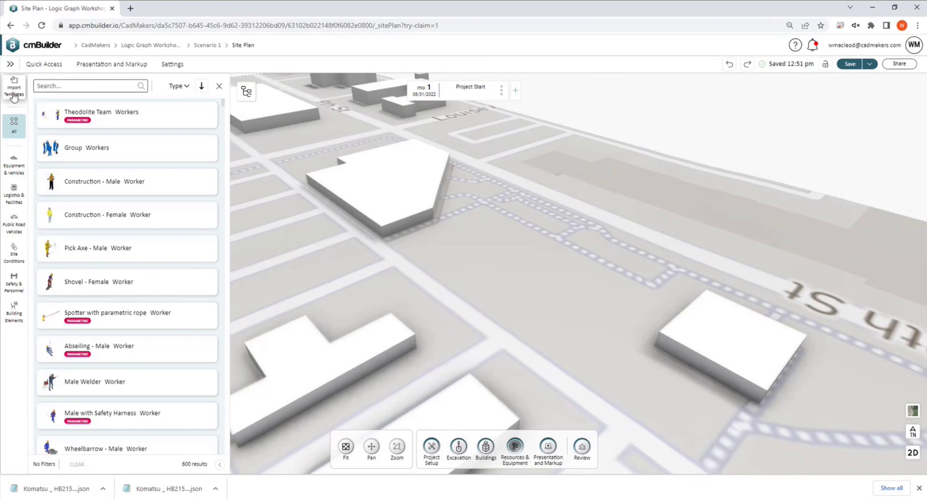
{"action": "left_click", "coordinate": [13, 92]}
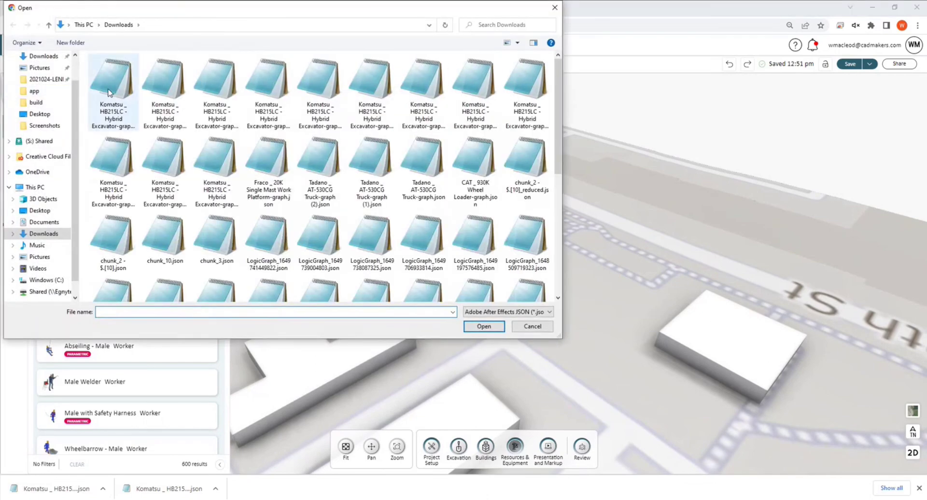
{"action": "double_click", "coordinate": [112, 94]}
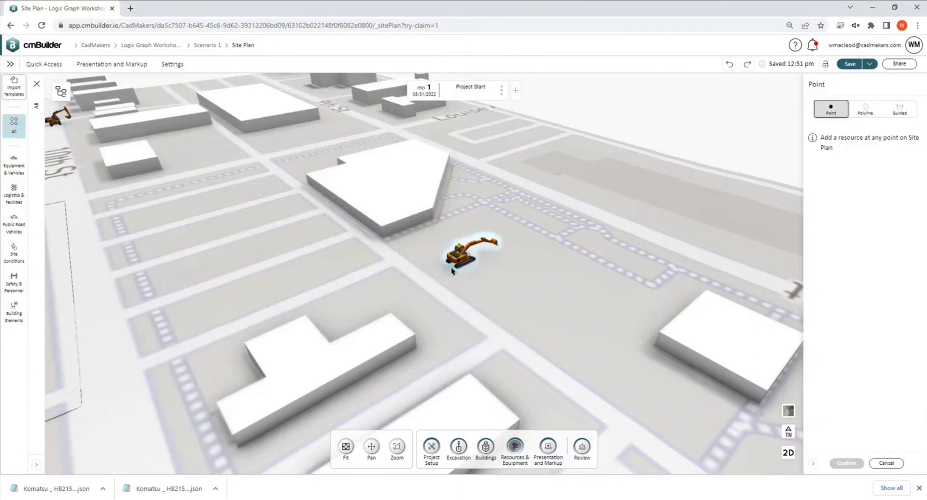
Place the imported excavator on the street and check its reused Visual Graph in the pop-out editor
{"action": "left_click", "coordinate": [450, 273]}
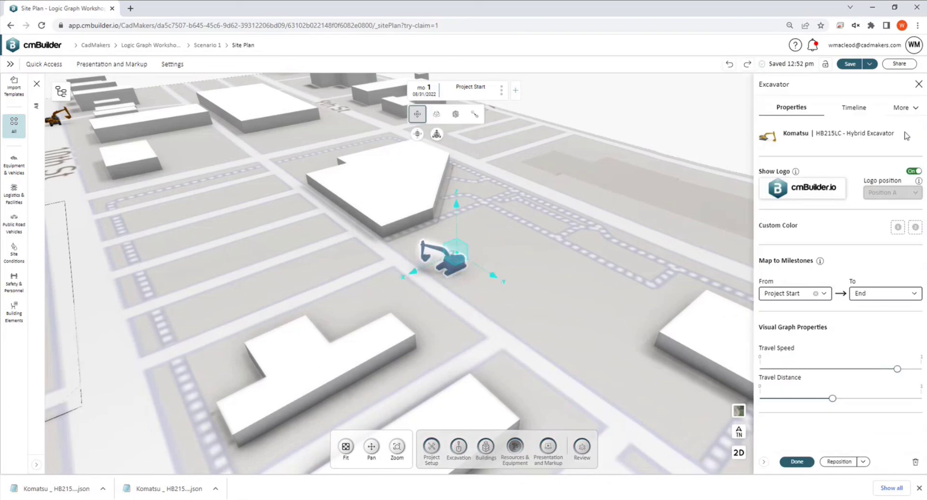
{"action": "left_click", "coordinate": [901, 107]}
{"action": "left_click", "coordinate": [898, 150]}
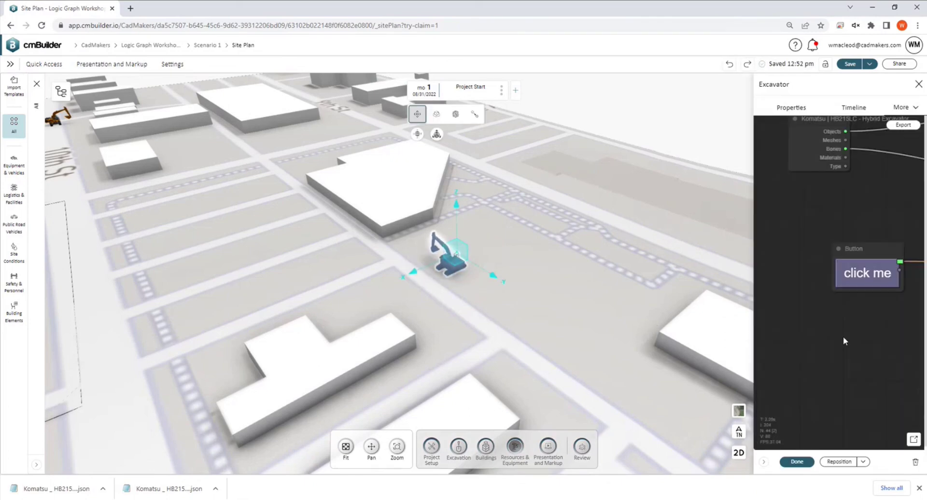
{"action": "left_click", "coordinate": [913, 441]}
{"action": "scroll", "coordinate": [367, 286], "scroll_direction": "down", "scroll_amount": 3}
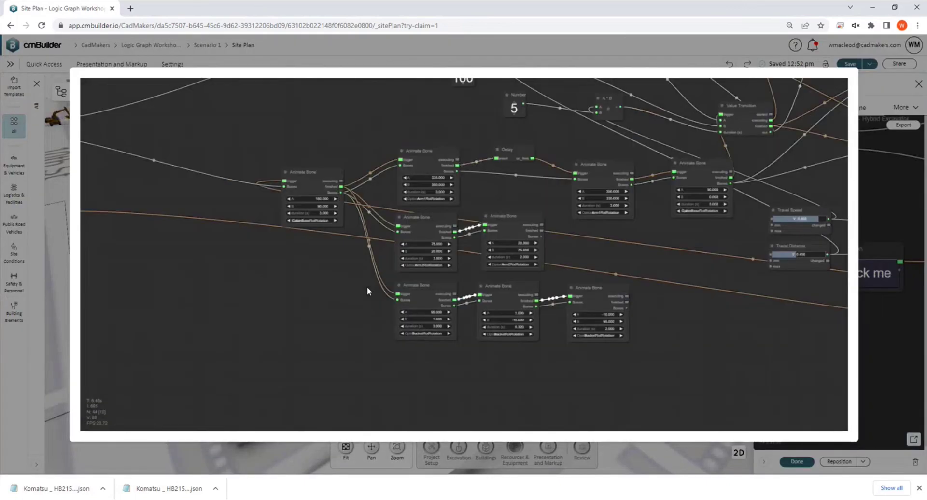
{"action": "left_click", "coordinate": [905, 340]}
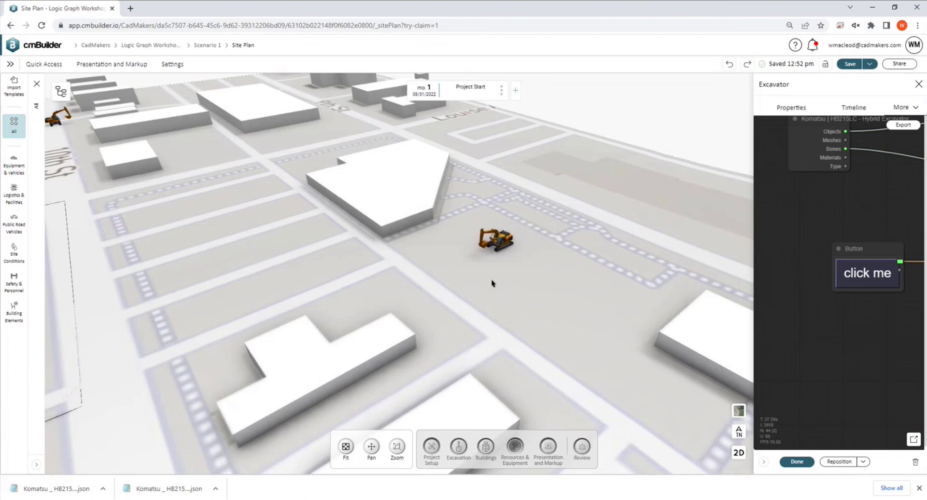
Copy the imported excavator and paste the copy beside it on the street to the right
{"action": "left_click", "coordinate": [442, 260]}
{"action": "right_click", "coordinate": [440, 258]}
{"action": "left_click", "coordinate": [542, 192]}
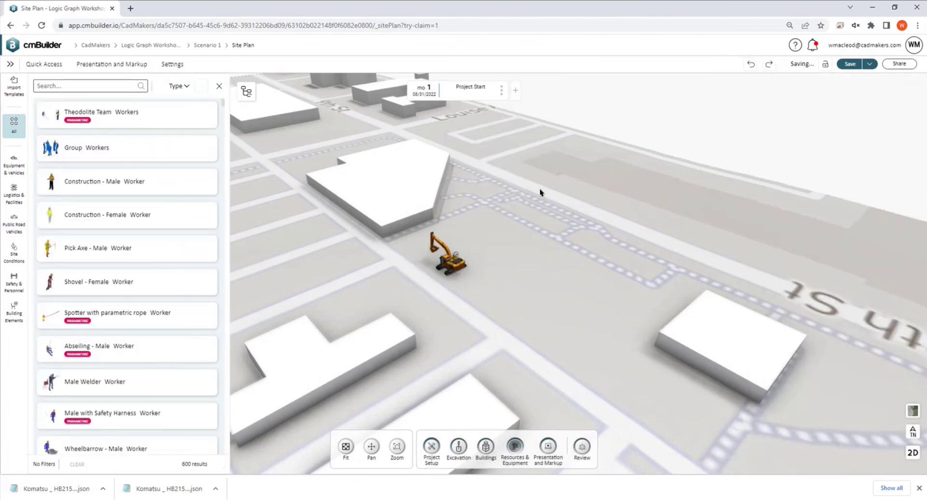
{"action": "right_click", "coordinate": [573, 238]}
{"action": "left_click", "coordinate": [585, 269]}
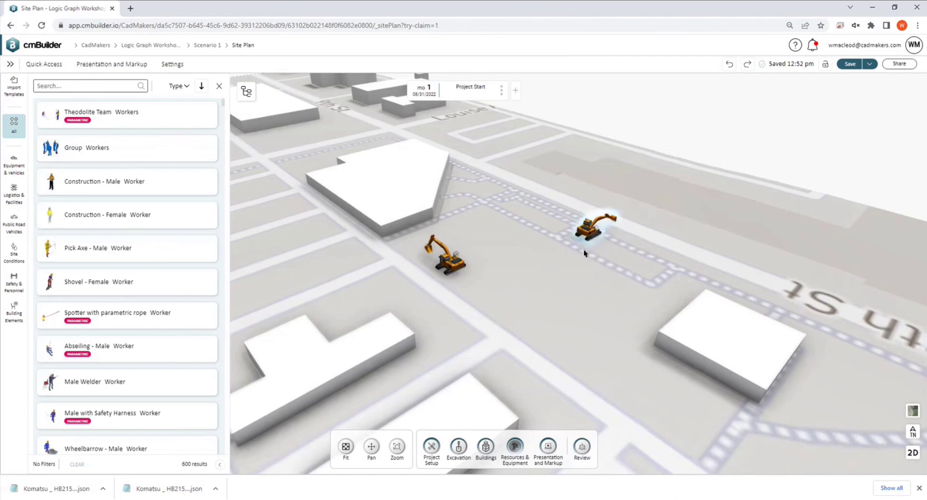
{"action": "left_click", "coordinate": [570, 244]}
Check that the copy carries the click me Visual Graph, then reselect the first excavator
{"action": "left_click", "coordinate": [901, 107]}
{"action": "left_click", "coordinate": [901, 145]}
{"action": "left_click_drag", "start_coordinate": [878, 219], "coordinate": [810, 223]}
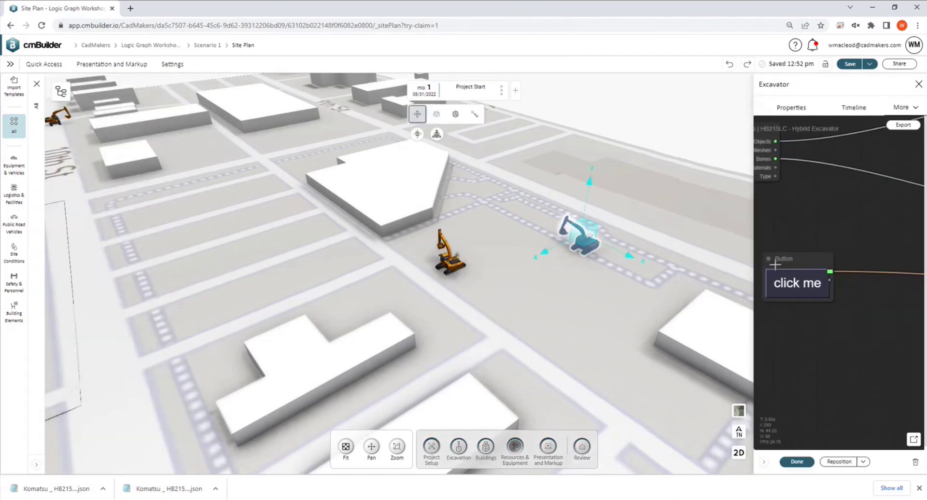
{"action": "left_click", "coordinate": [449, 268]}
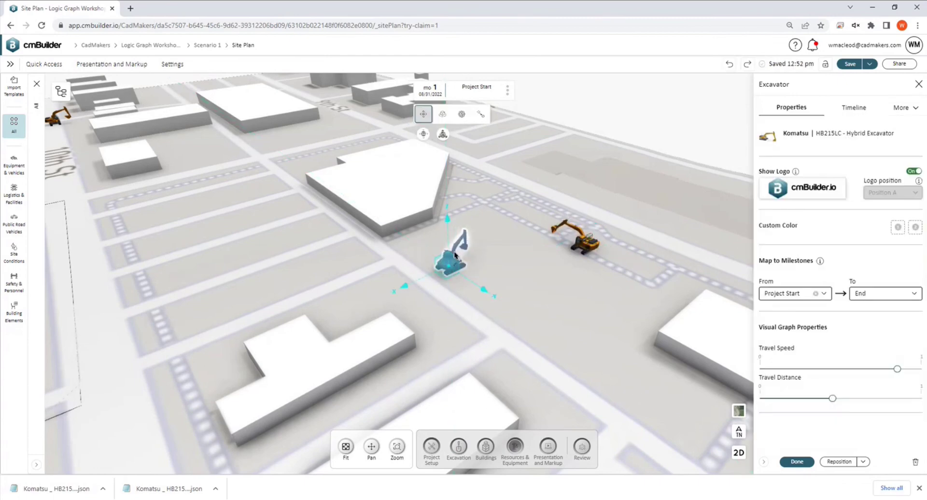